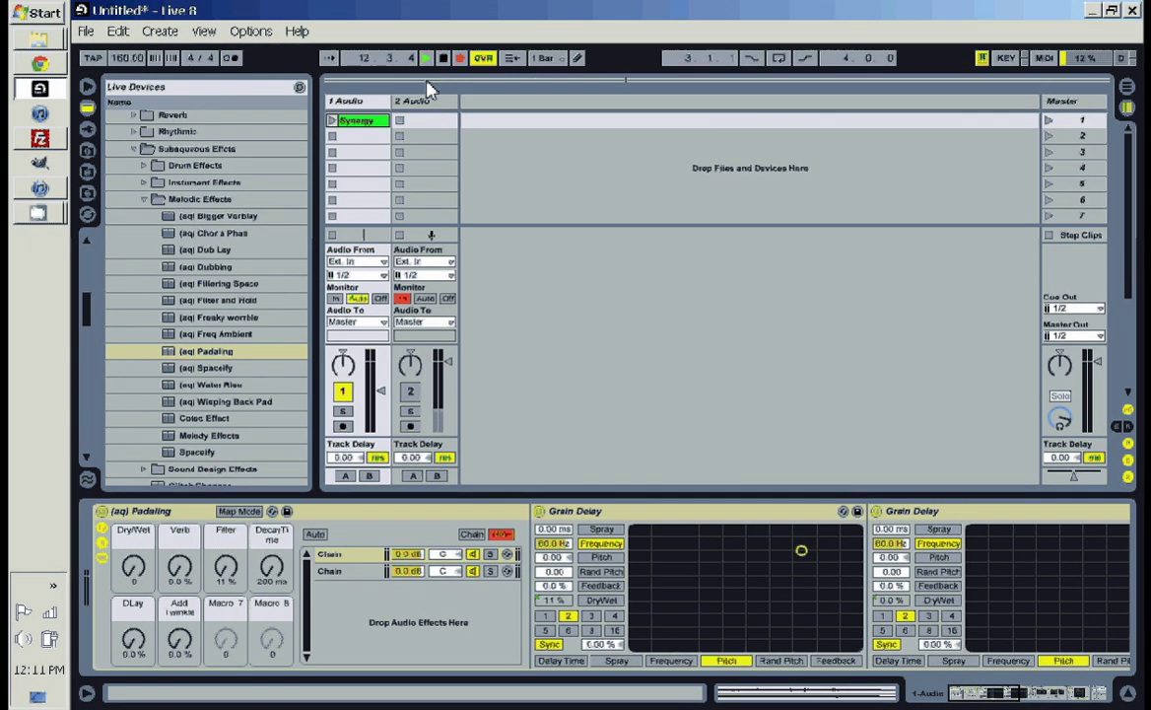
# Show the chain list and the contained devices of the (aq) Padaling rack
pyautogui.click(102, 556)
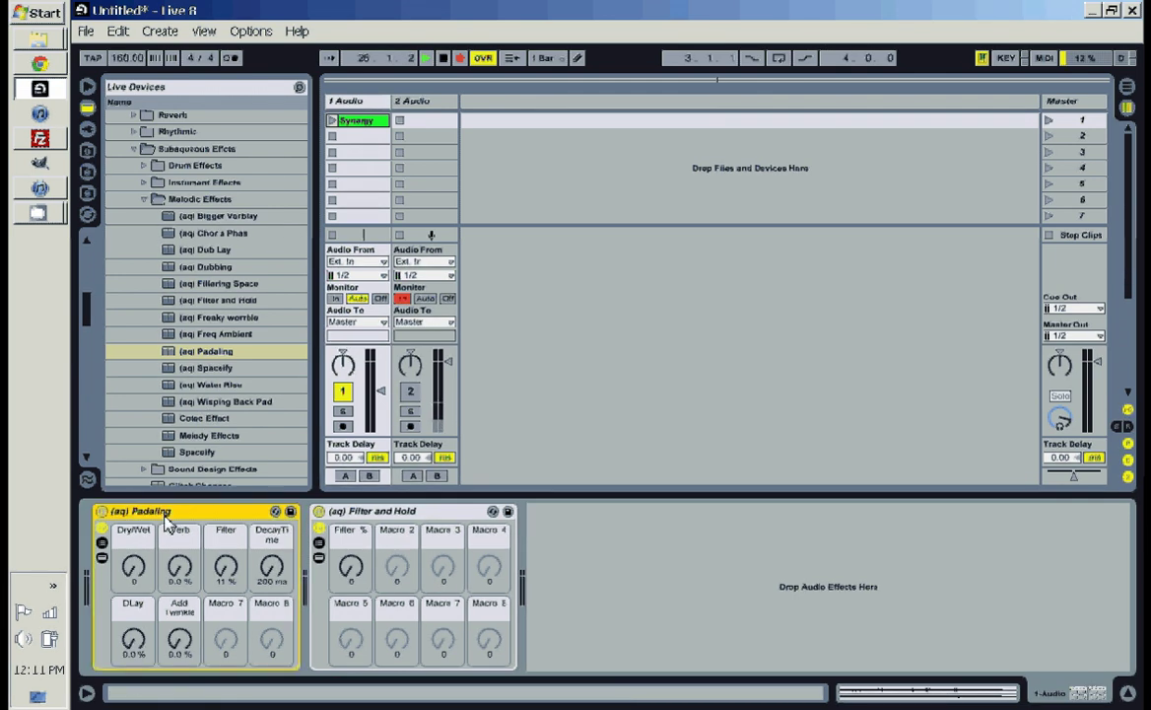
pyautogui.click(103, 543)
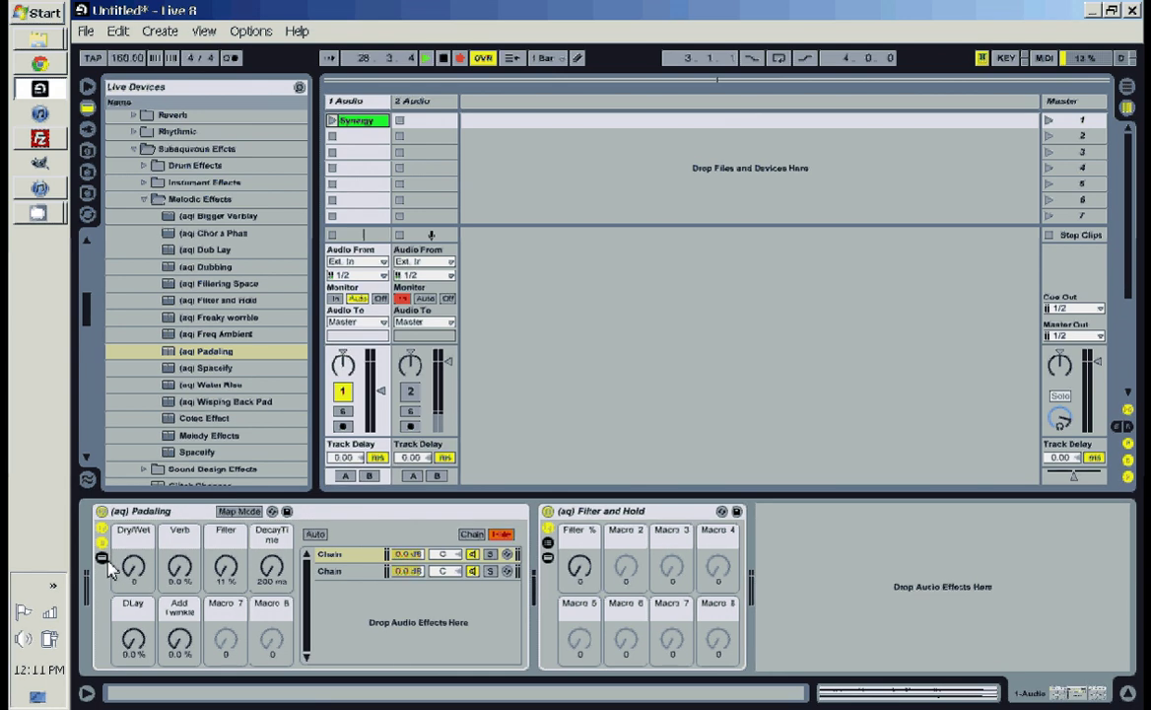
pyautogui.click(103, 558)
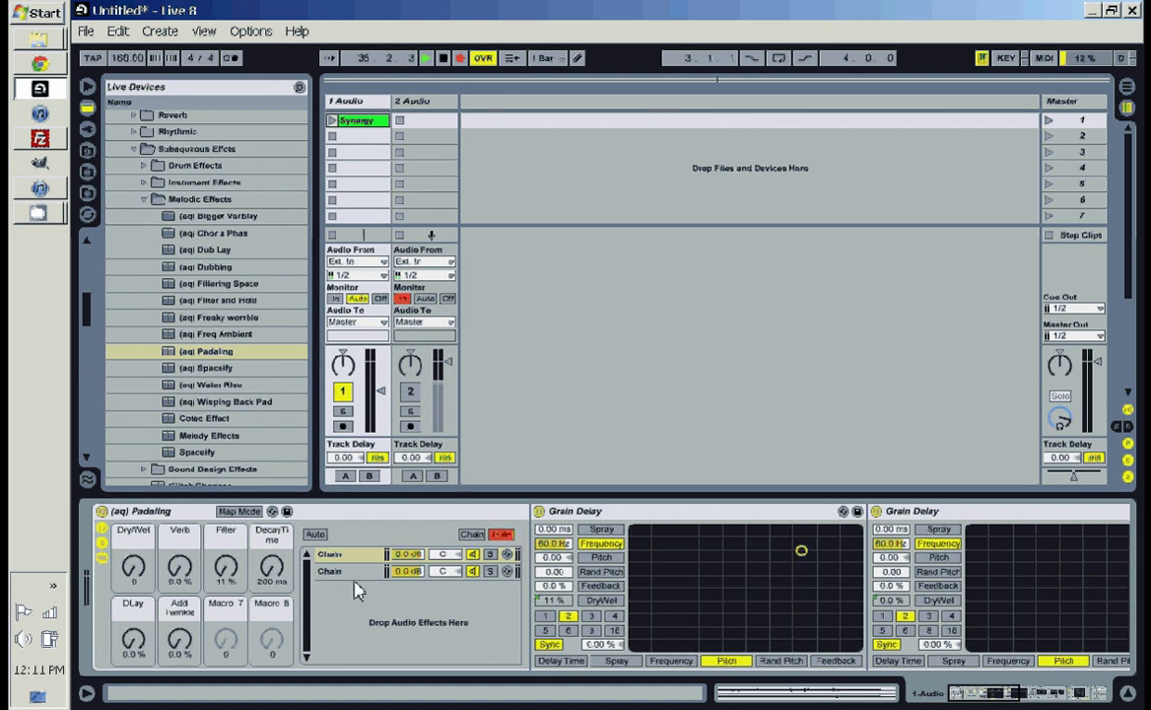
# Check the macro mapping options of the first chain's volume and view the effects contained in the first and second chains
pyautogui.rightClick(406, 554)
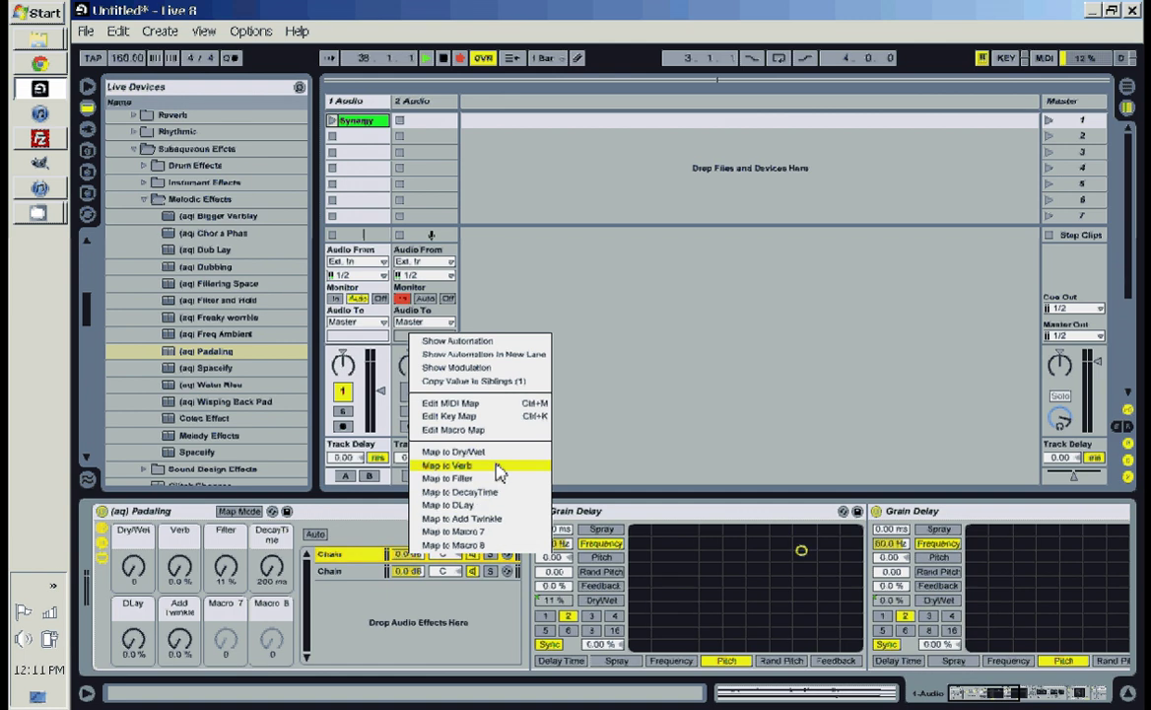
pyautogui.click(374, 619)
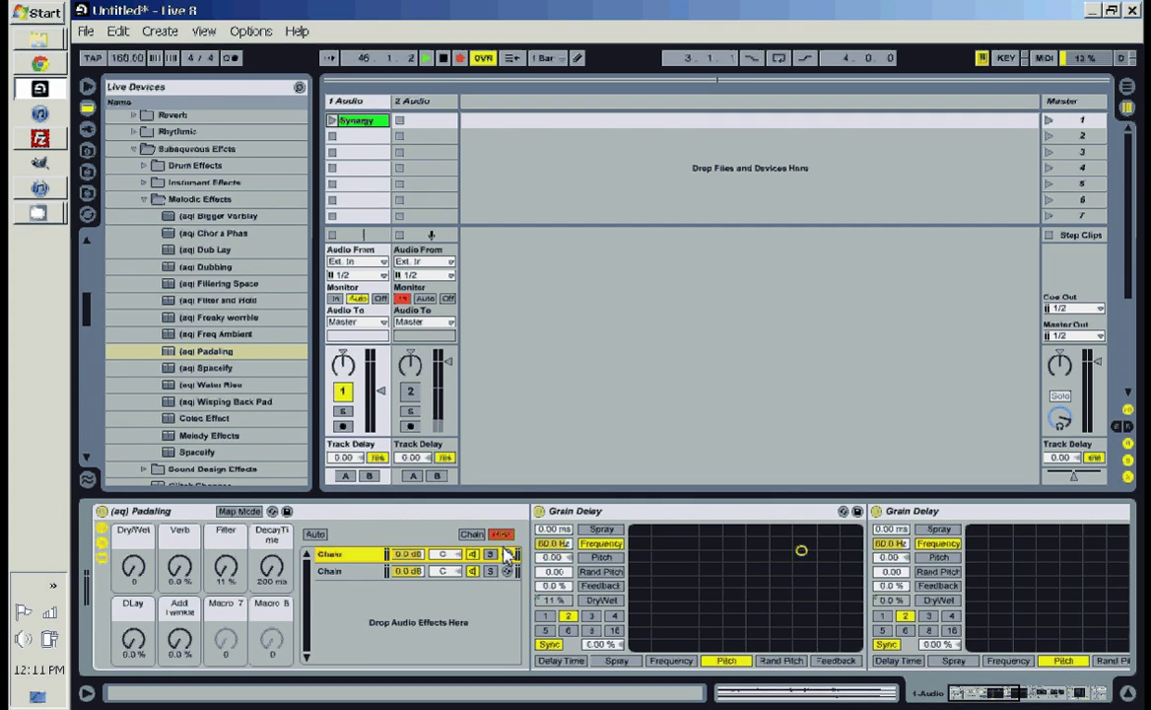
pyautogui.click(1047, 698)
pyautogui.moveTo(1046, 698); pyautogui.dragTo(1005, 702)
pyautogui.click(352, 571)
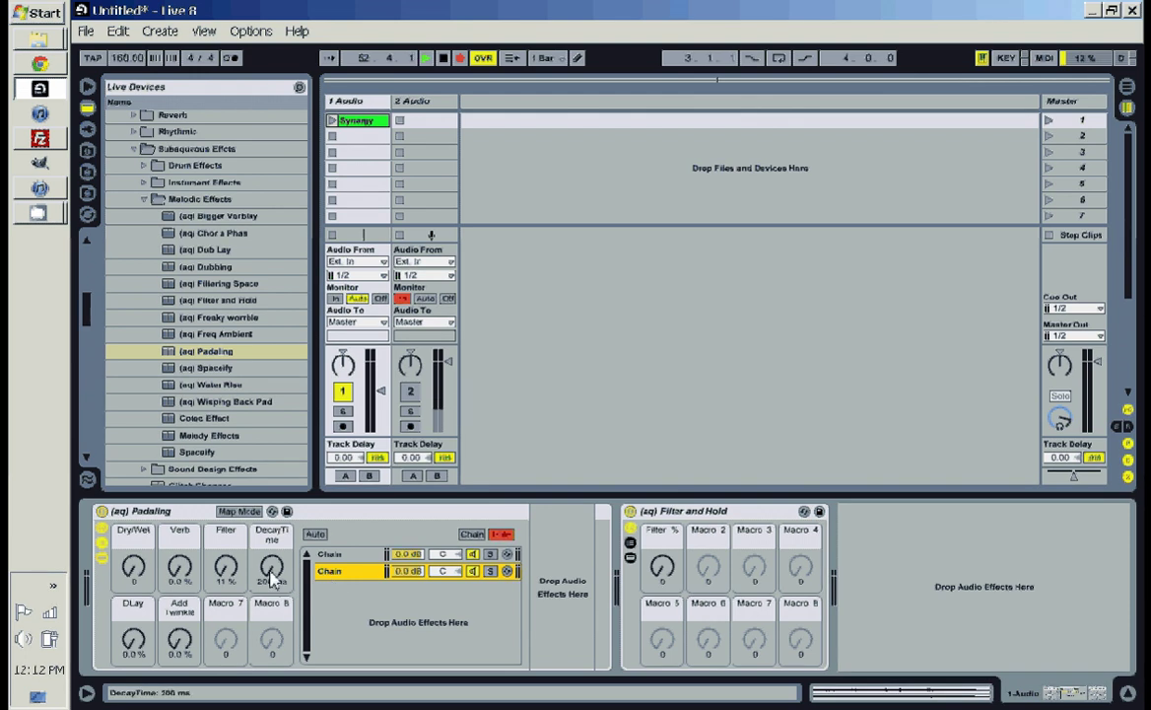
# Display the Padaling rack's chain selector zones and check the macro mapping options of the chain selector
pyautogui.click(472, 534)
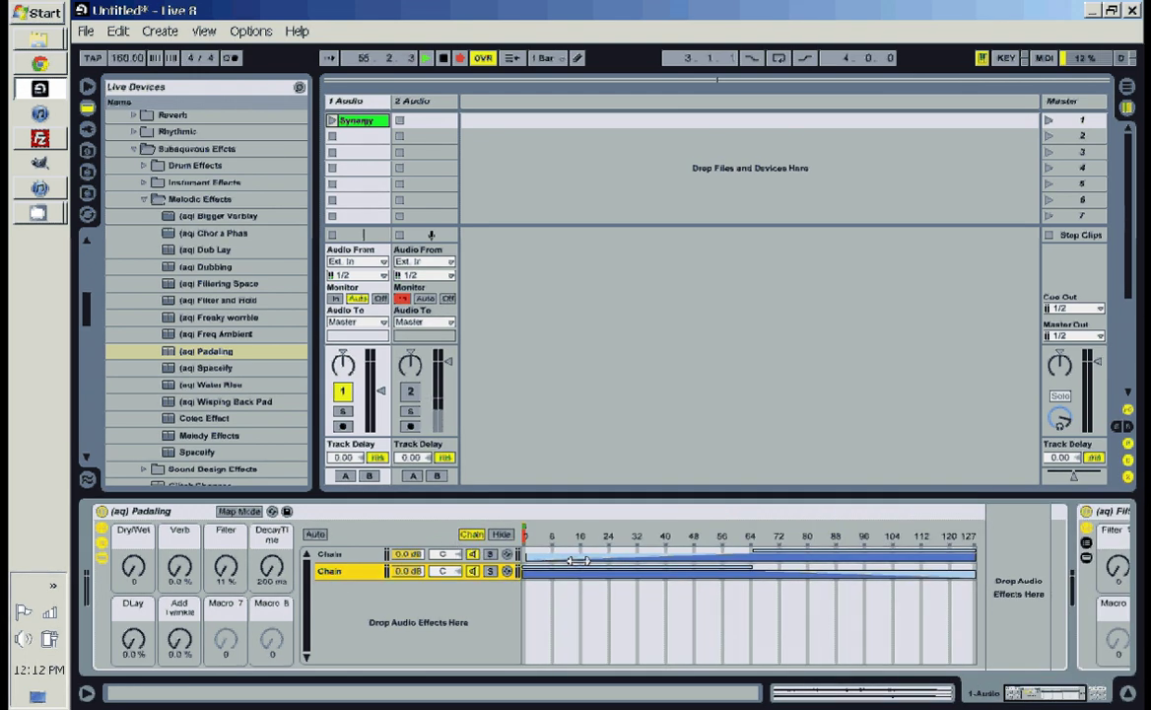
pyautogui.rightClick(526, 538)
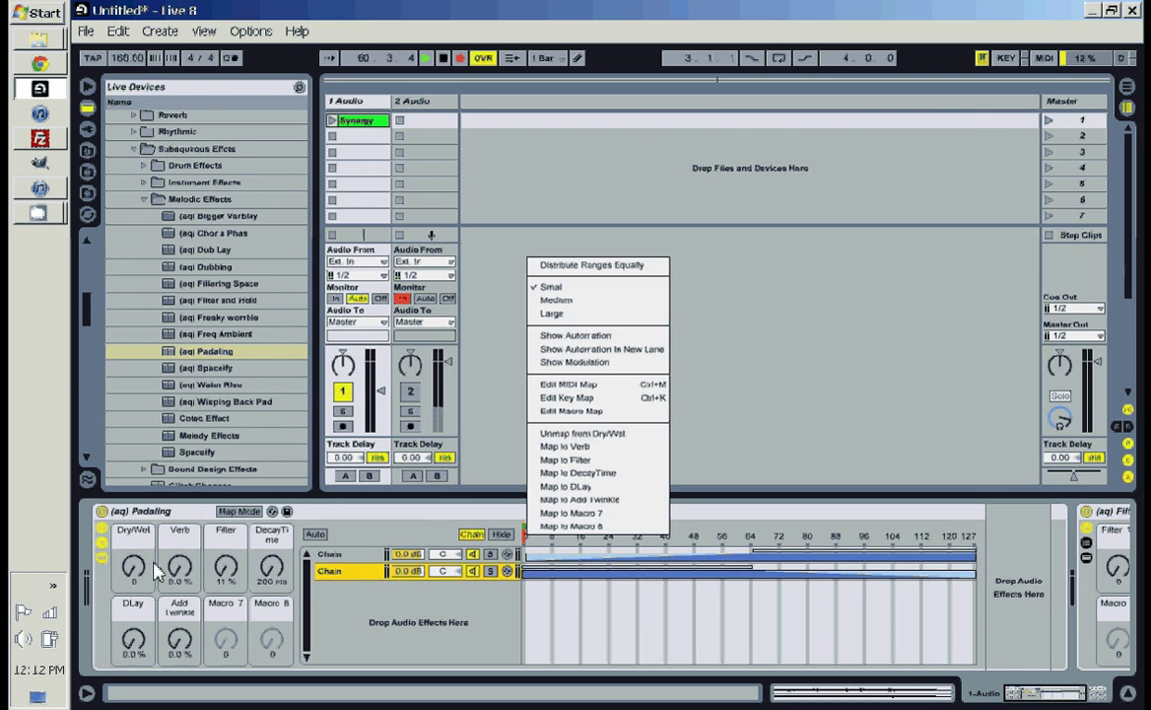
pyautogui.click(374, 639)
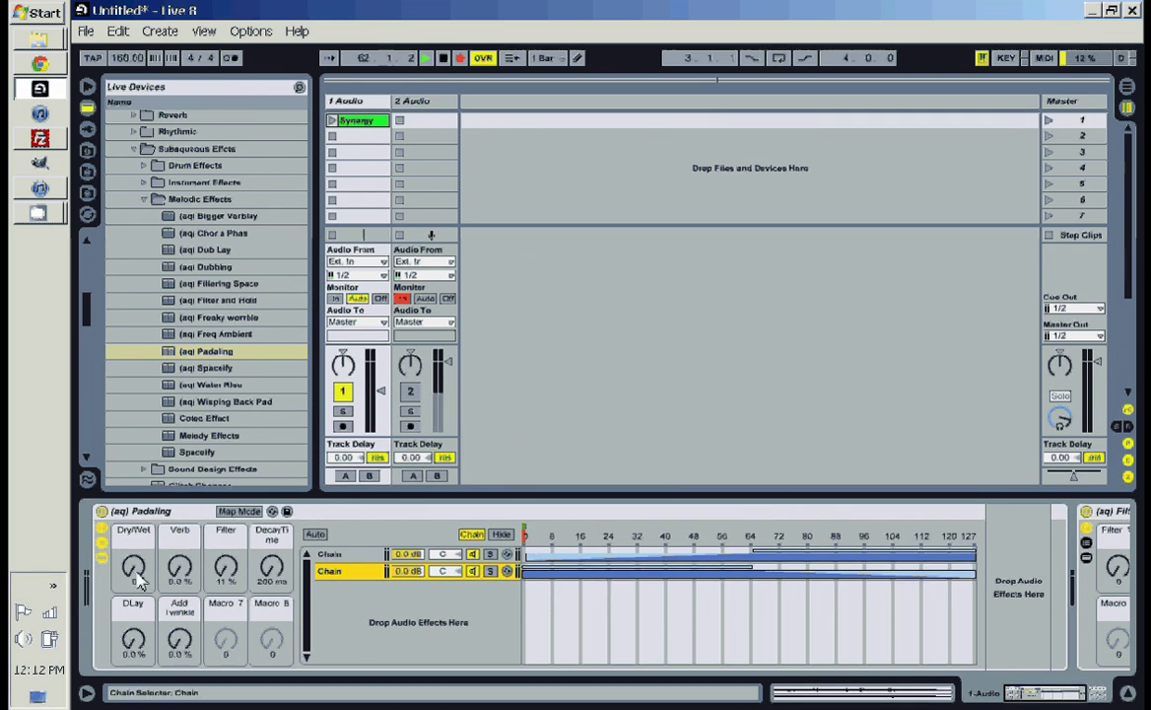
# Try the Dry/Wet macro and compare the devices held by the first and second chains
pyautogui.moveTo(137, 573)
pyautogui.mouseDown()
pyautogui.moveTo(137, 424)
pyautogui.moveTo(137, 573)
pyautogui.mouseUp()
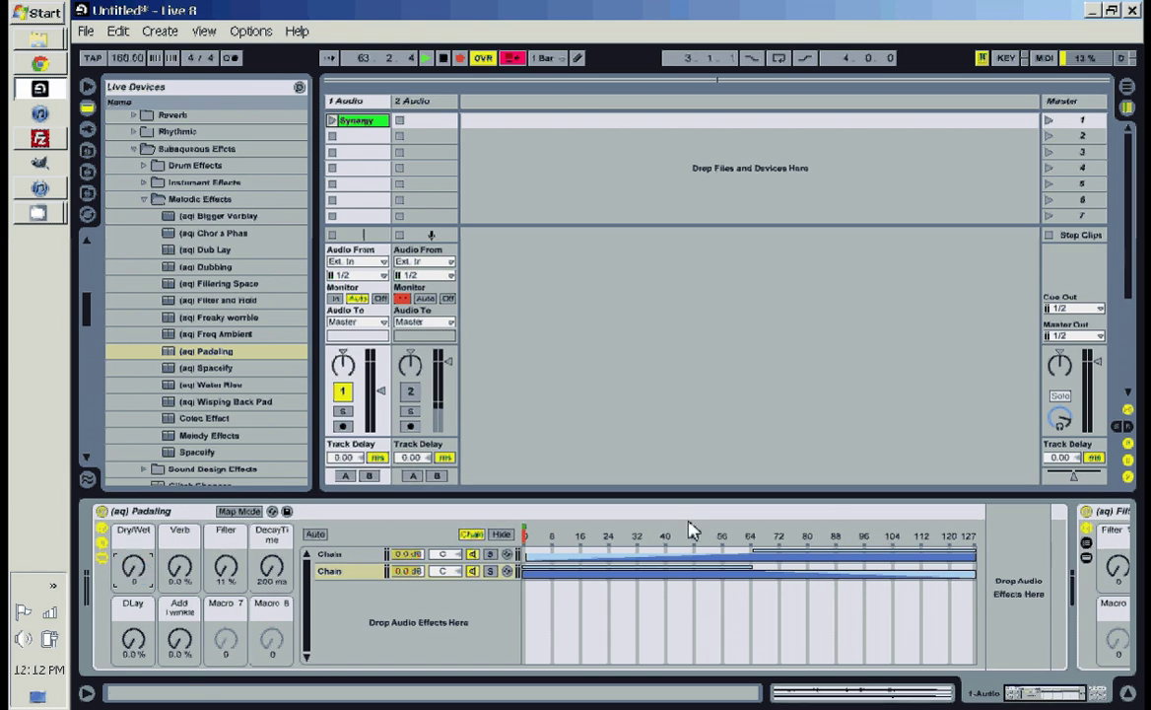
pyautogui.click(355, 555)
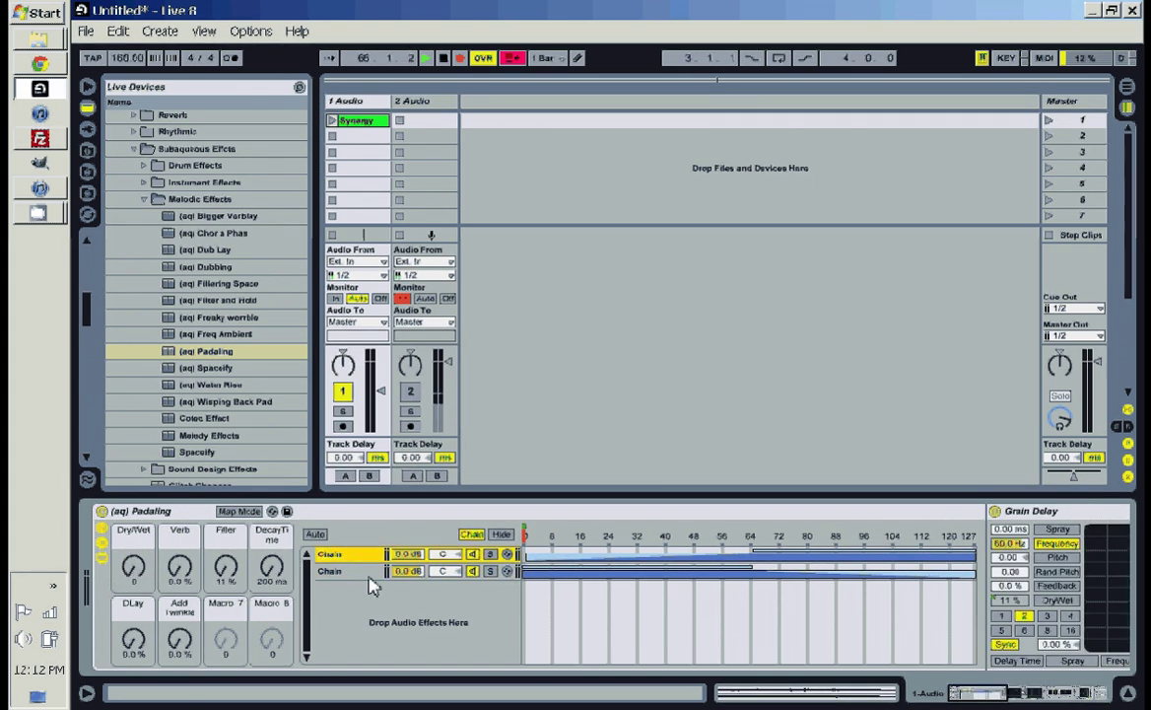
pyautogui.click(357, 572)
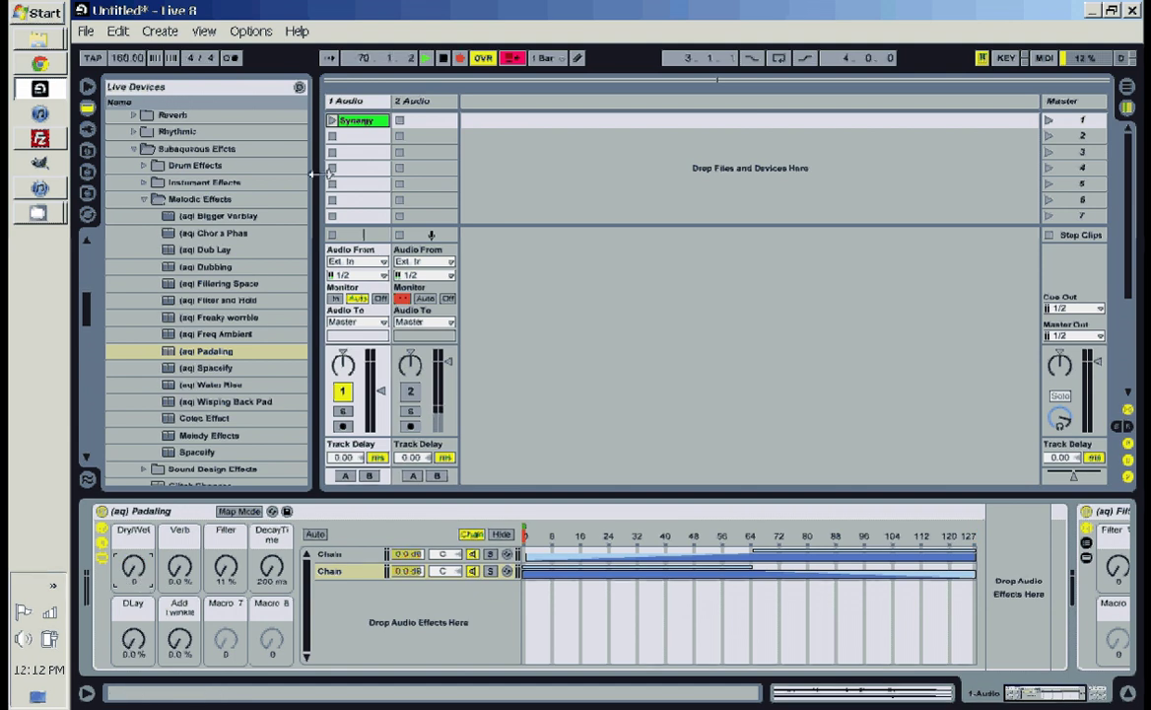
# Play the Synergy clip with track 1's volume slightly raised and the (aq) Filter and Hold rack switched off
pyautogui.click(334, 121)
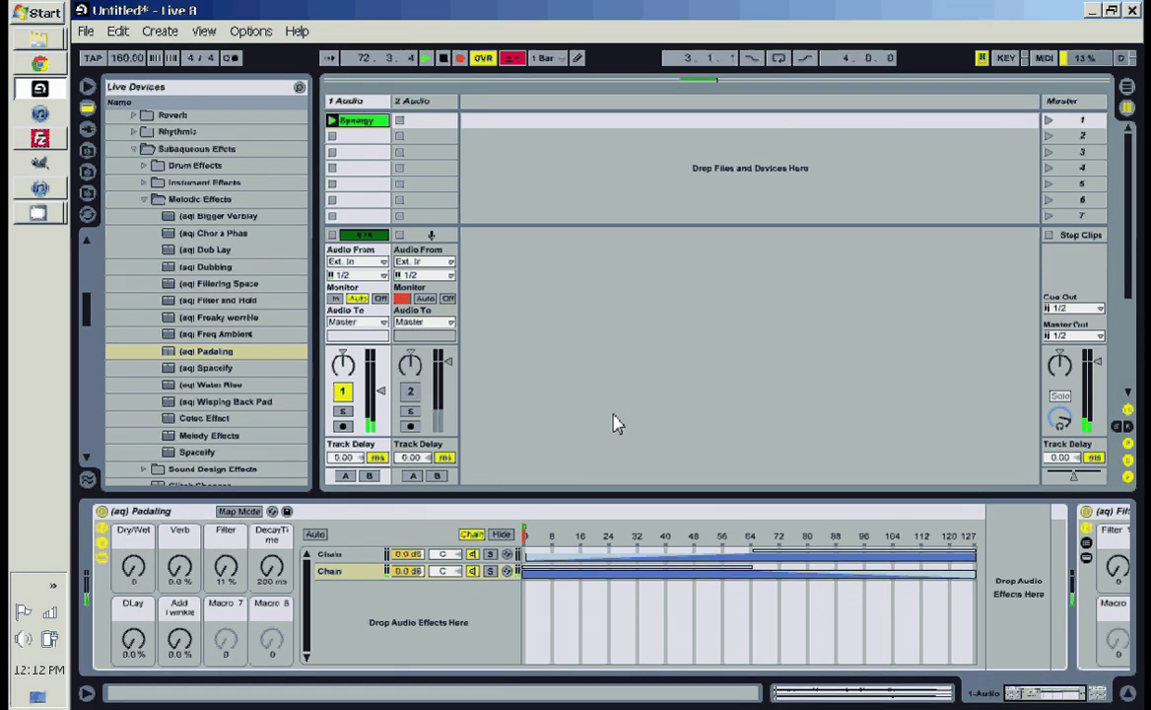
pyautogui.scroll(3, 380, 396)
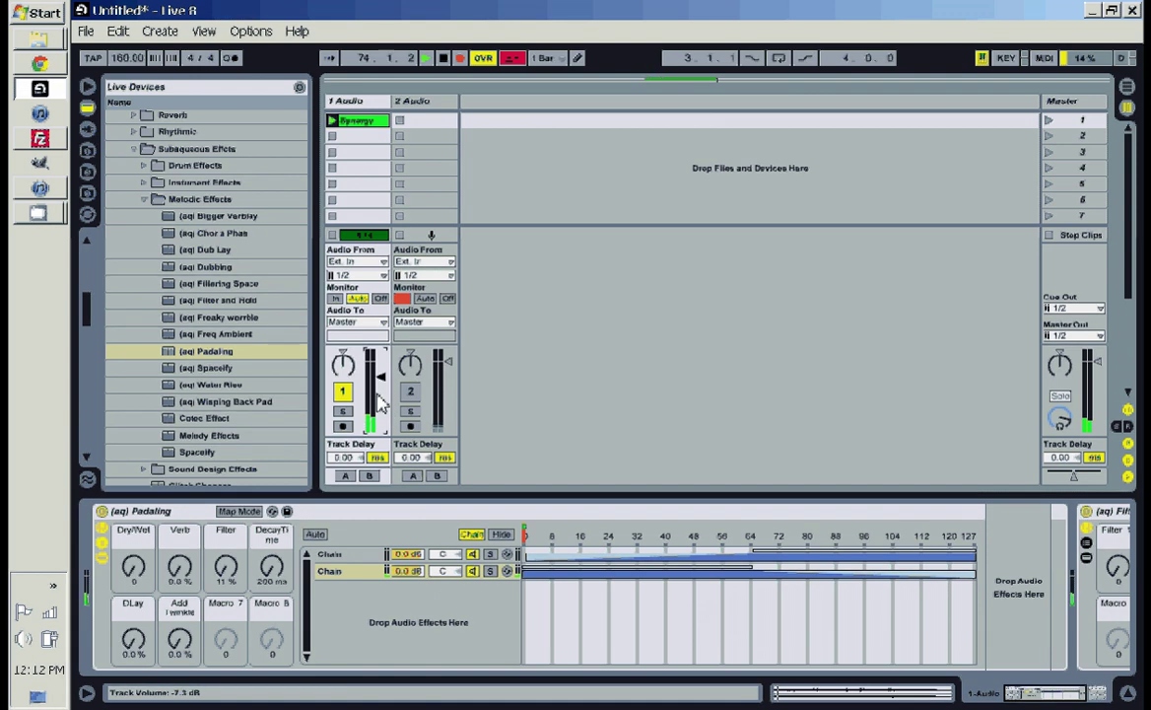
pyautogui.click(1053, 690)
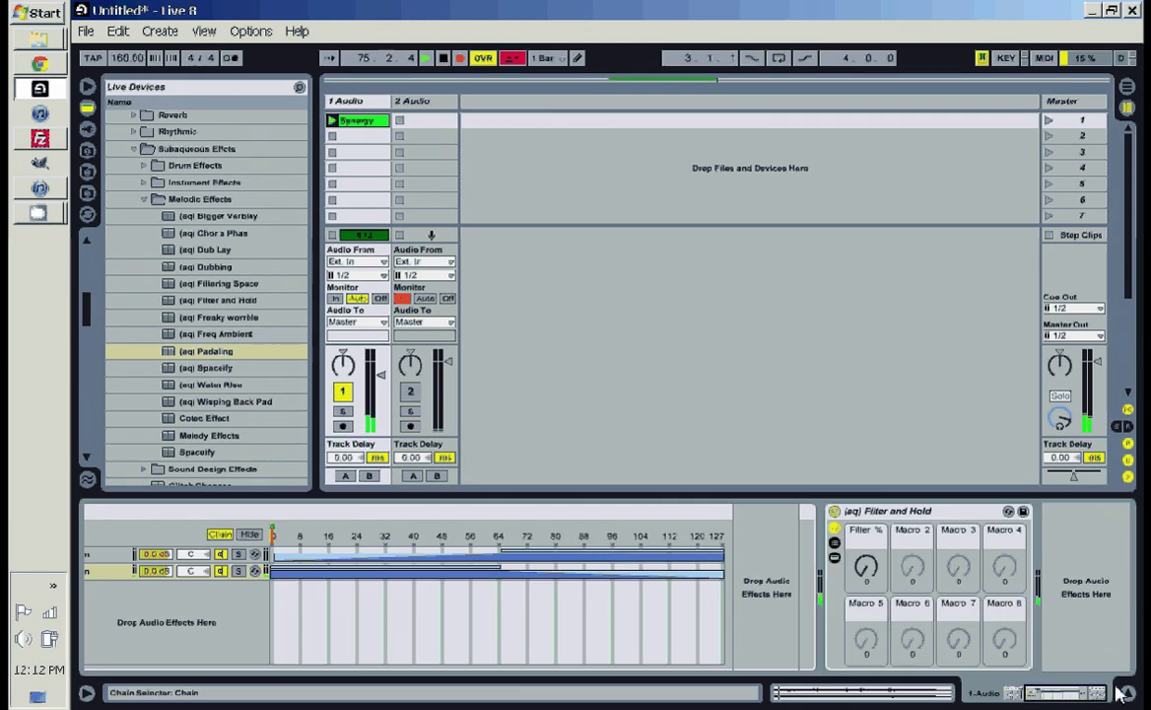
pyautogui.click(1043, 689)
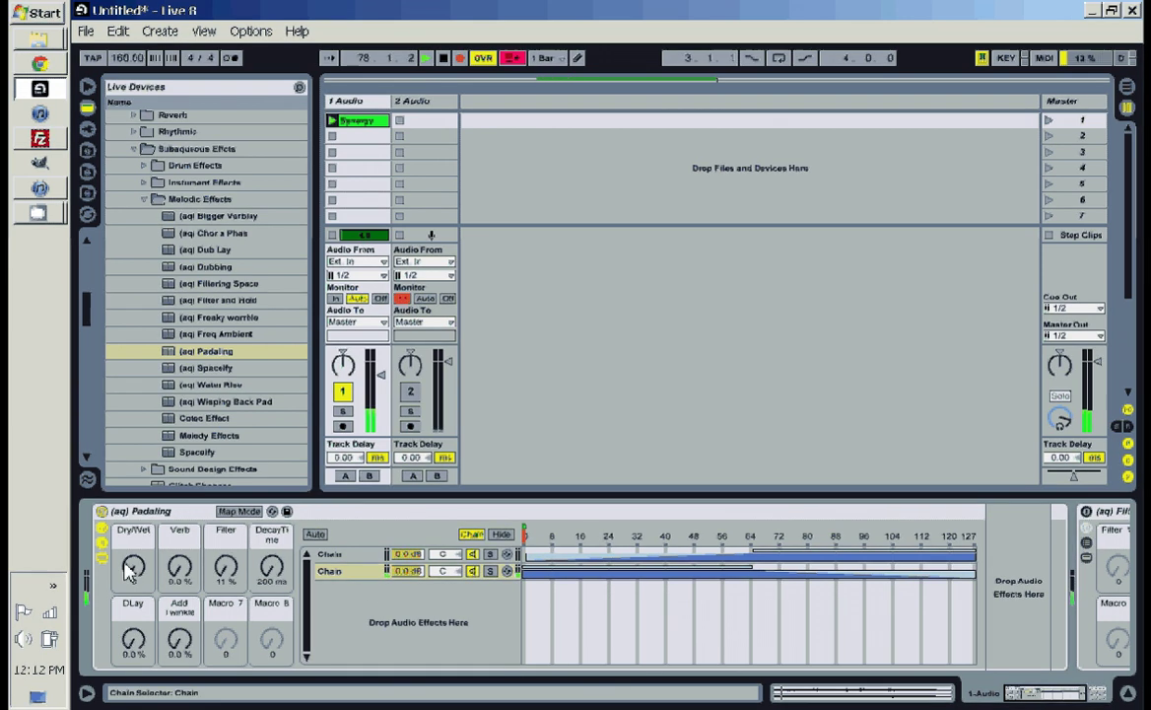
# Set the Padaling rack's Verb macro to 86 %, Filter to 27 % and Dry/Wet to 102 while the clip plays
pyautogui.moveTo(138, 569)
pyautogui.mouseDown()
pyautogui.moveTo(138, 546)
pyautogui.moveTo(139, 573)
pyautogui.mouseUp()
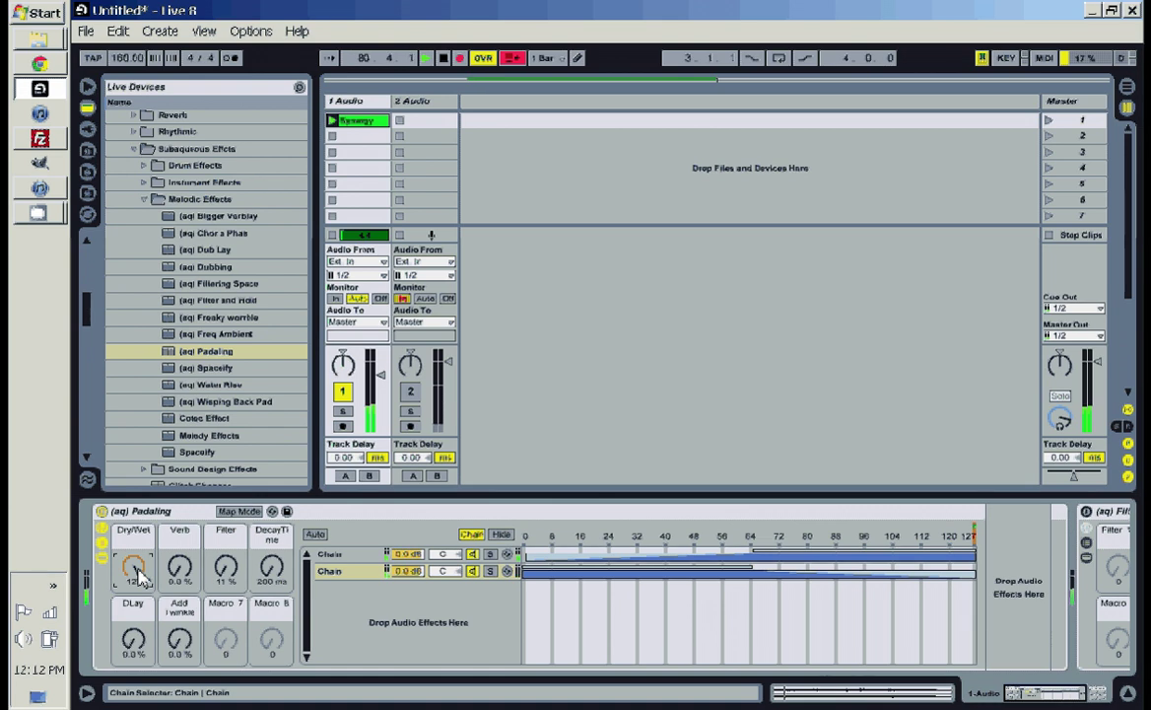
pyautogui.moveTo(185, 583); pyautogui.dragTo(187, 575)
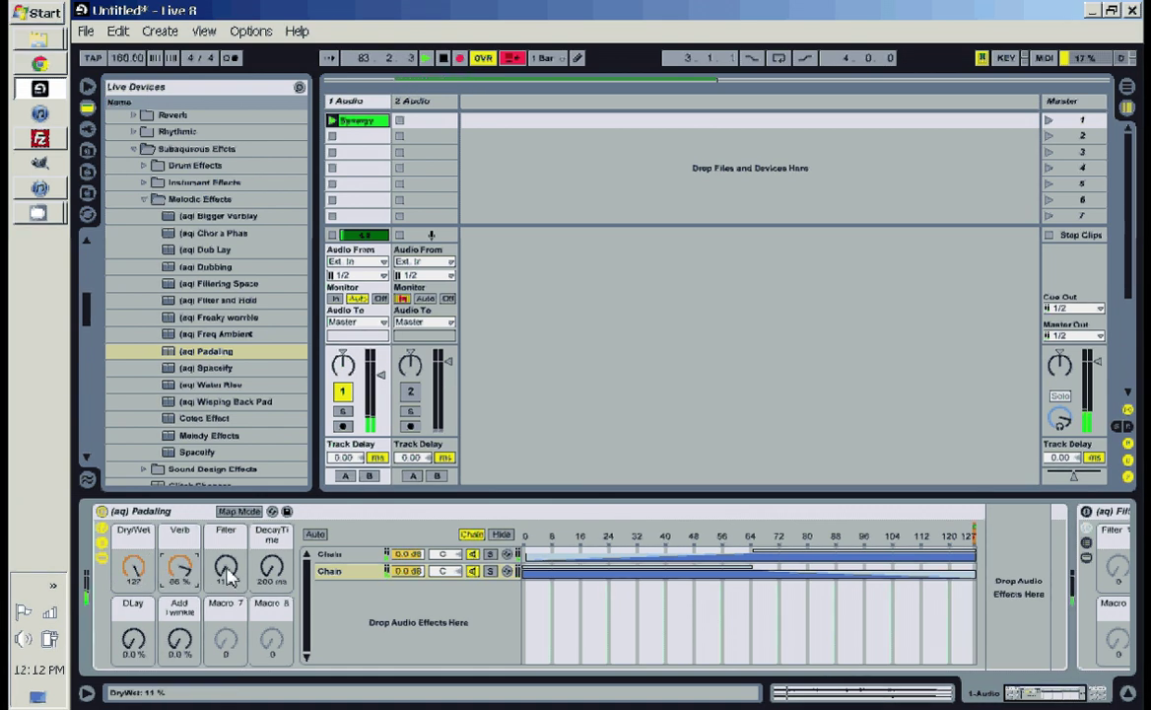
pyautogui.moveTo(229, 575); pyautogui.dragTo(229, 571)
pyautogui.moveTo(139, 567); pyautogui.dragTo(140, 561)
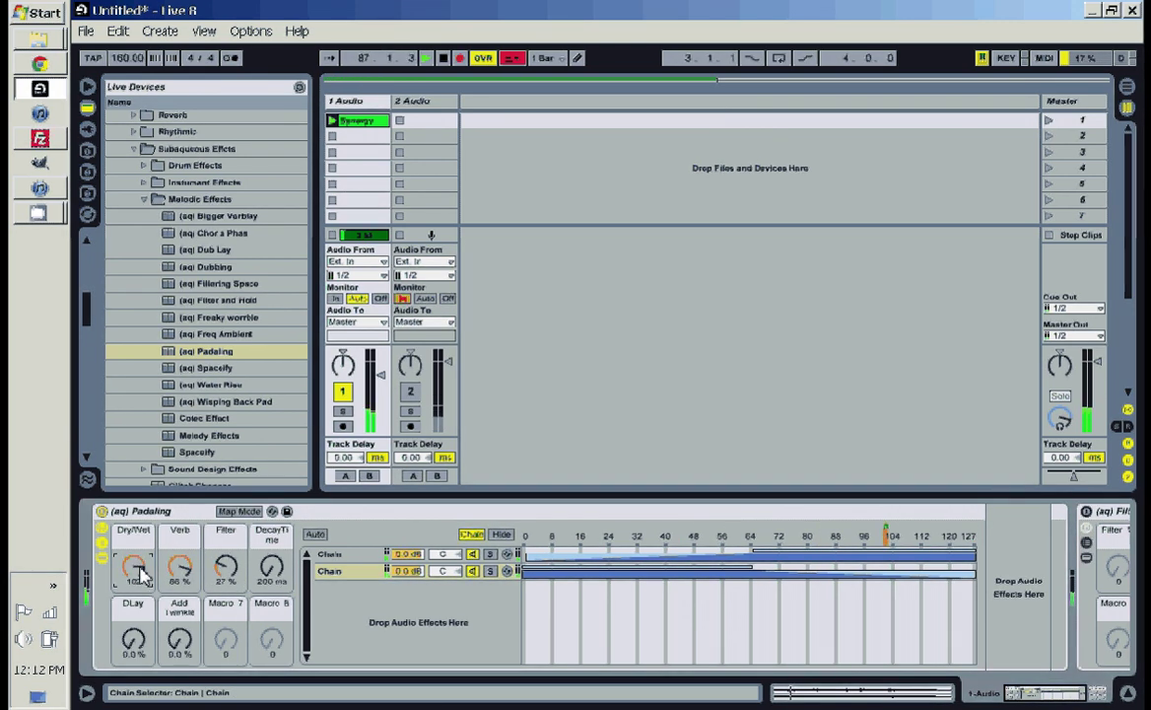
# Set DLay to 42 %, Add Twinkle to 59 % and DecayTime to 3.71 s, trying Dry/Wet at 127 before setting it to 0
pyautogui.click(131, 641)
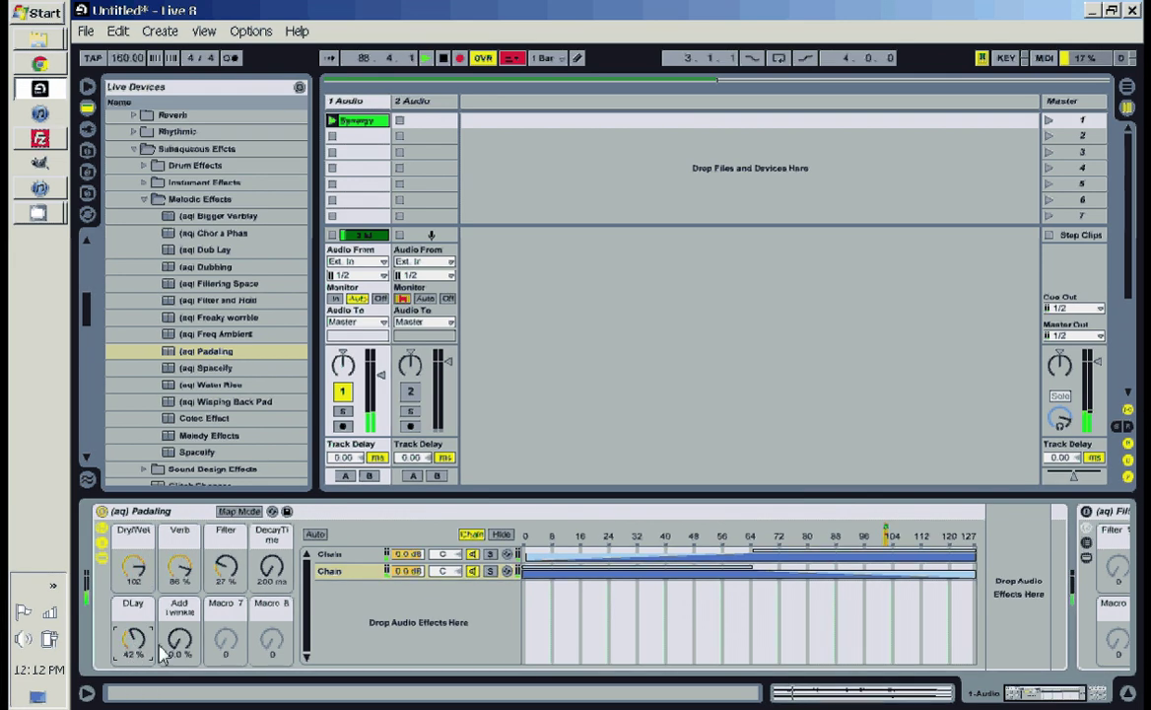
pyautogui.moveTo(176, 651); pyautogui.dragTo(180, 639)
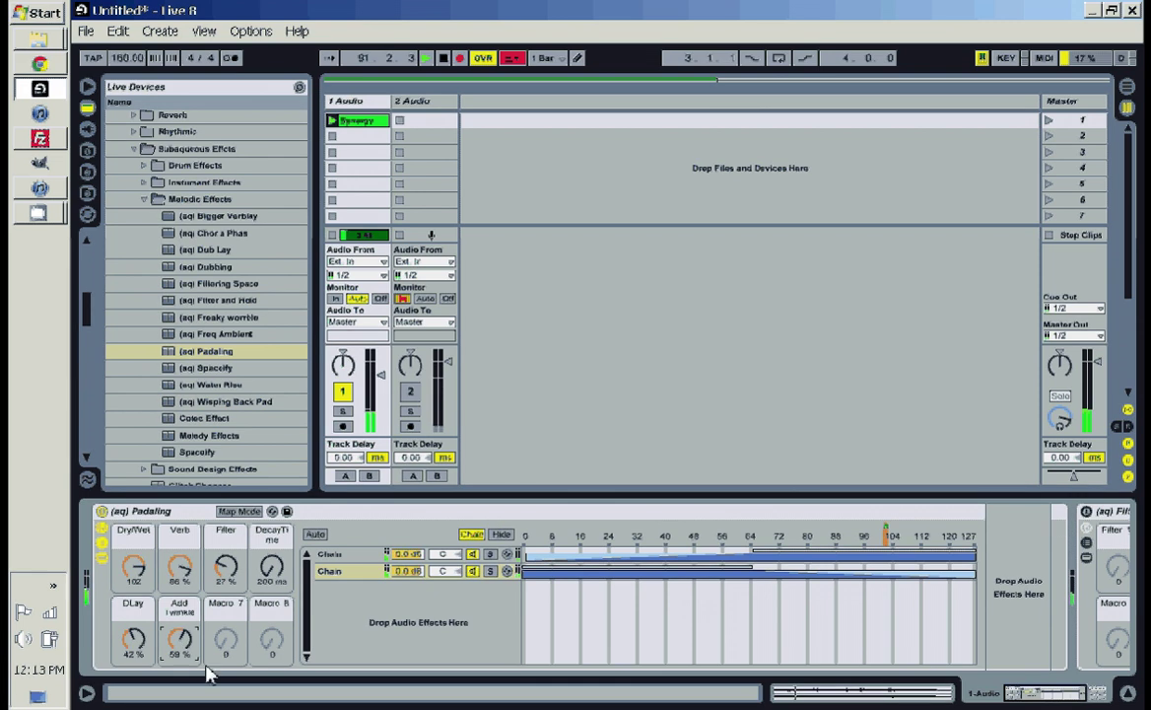
pyautogui.moveTo(135, 566)
pyautogui.mouseDown()
pyautogui.moveTo(134, 579)
pyautogui.moveTo(134, 532)
pyautogui.mouseUp()
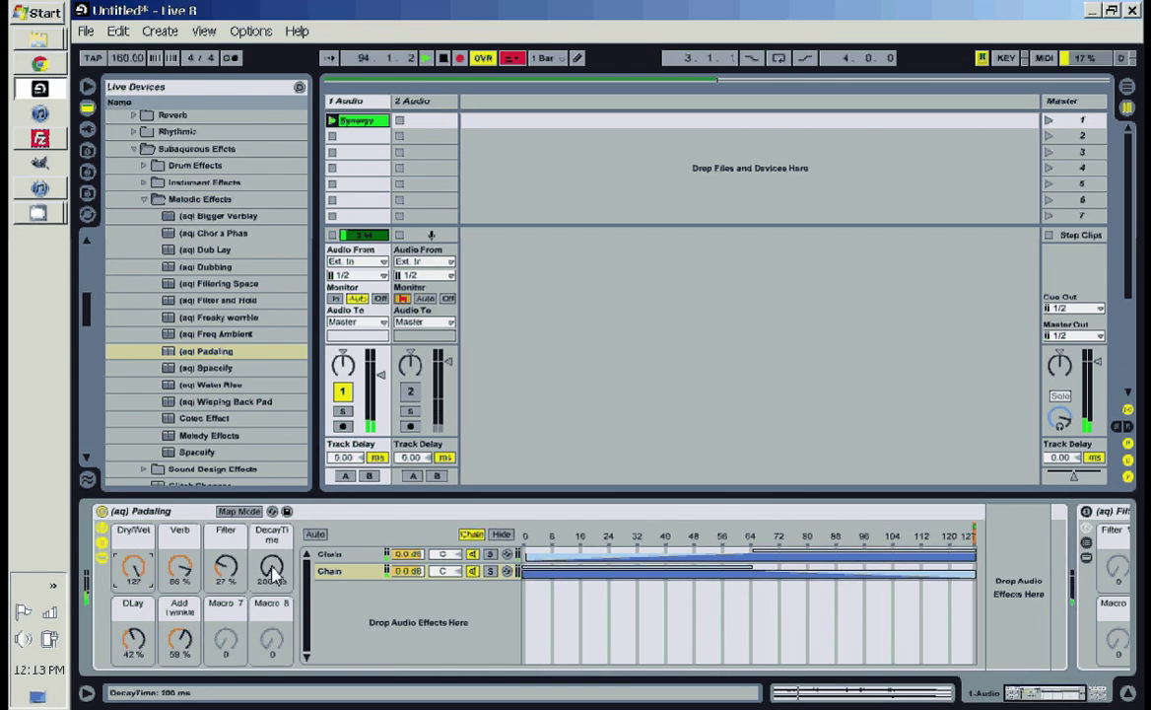
pyautogui.moveTo(272, 568); pyautogui.dragTo(273, 559)
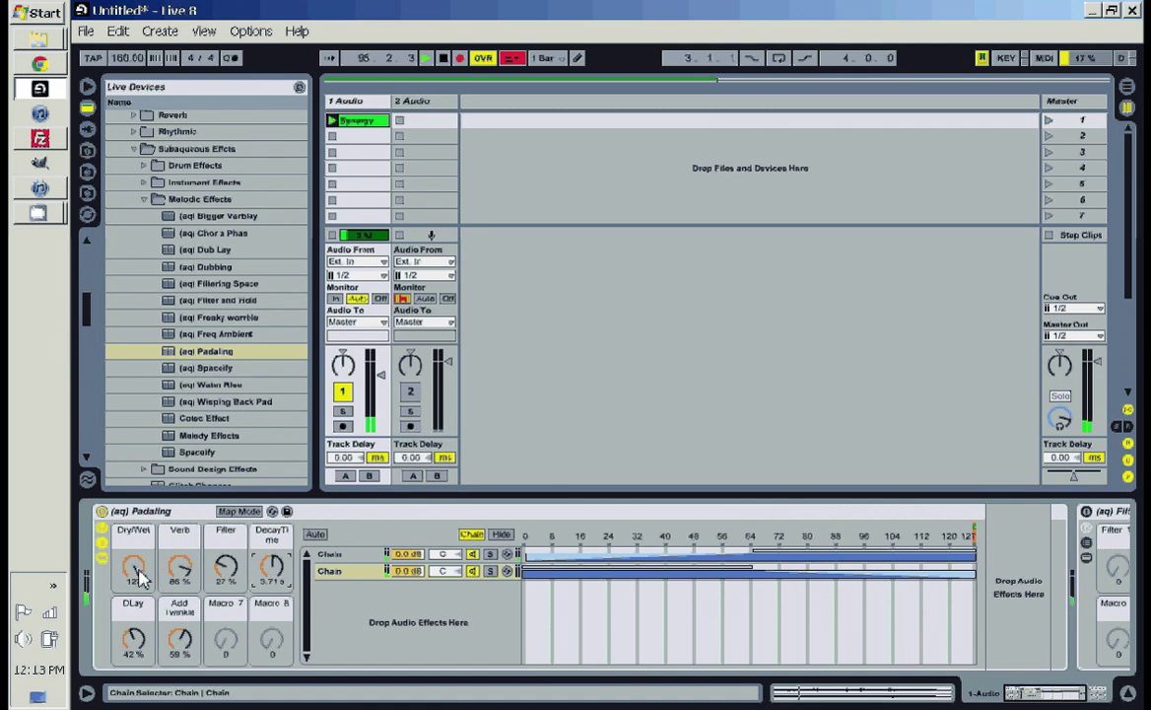
pyautogui.moveTo(139, 577); pyautogui.dragTo(139, 636)
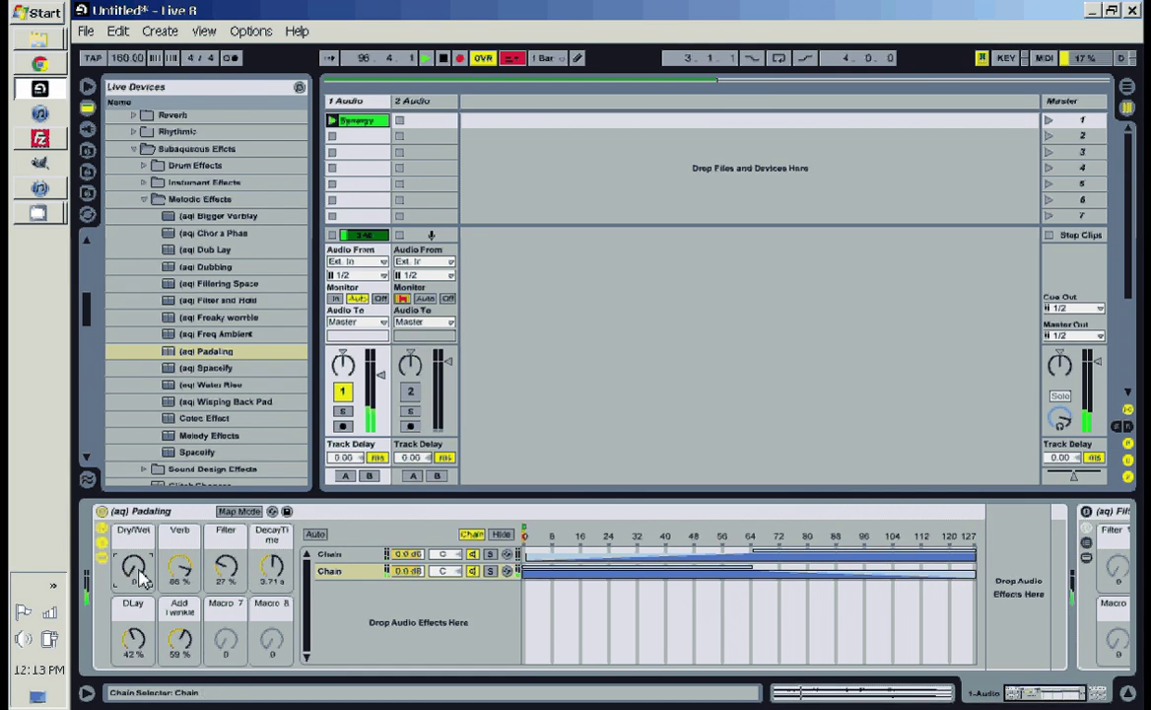
# Examine the first chain's effects from the two Grain Delays through Simple Delay to Beautiful Long Verb
pyautogui.click(365, 554)
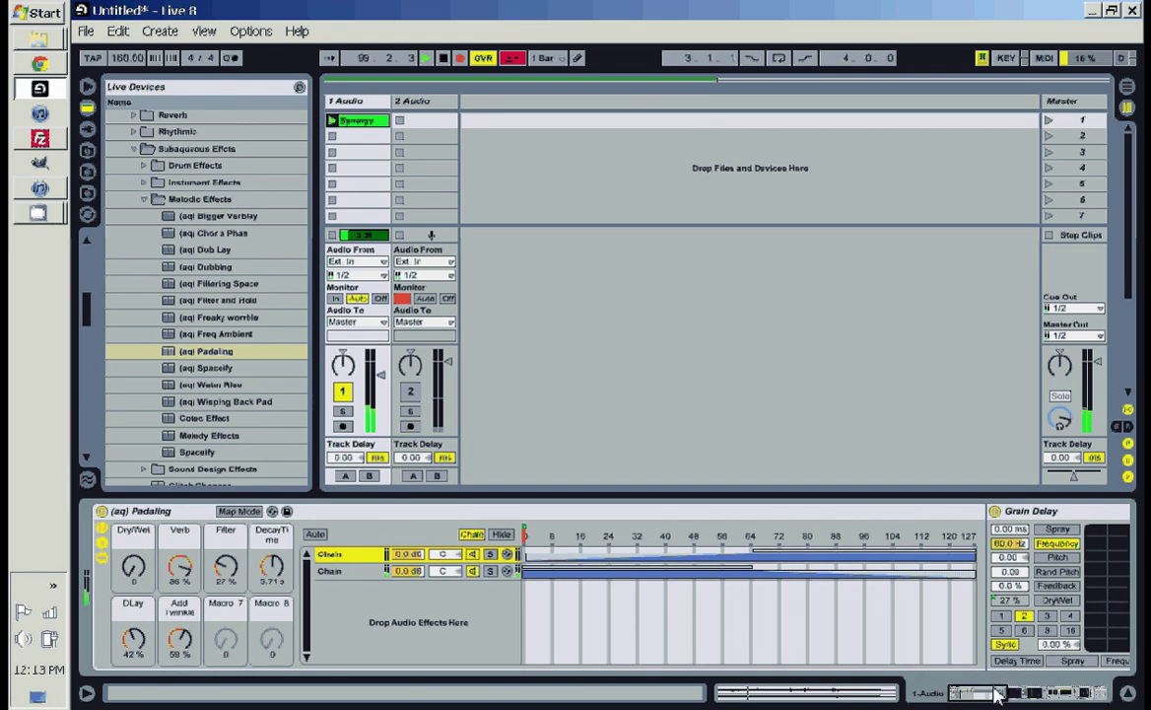
pyautogui.click(1010, 695)
pyautogui.moveTo(1006, 692); pyautogui.dragTo(1050, 693)
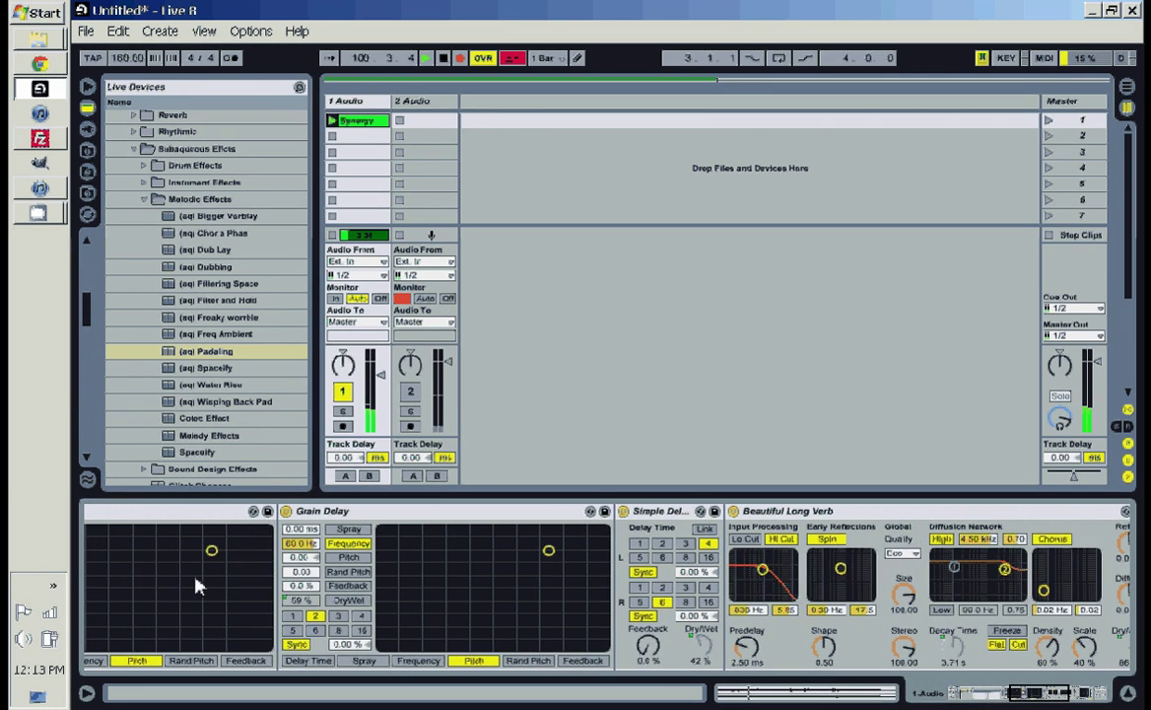
pyautogui.click(171, 511)
pyautogui.click(532, 514)
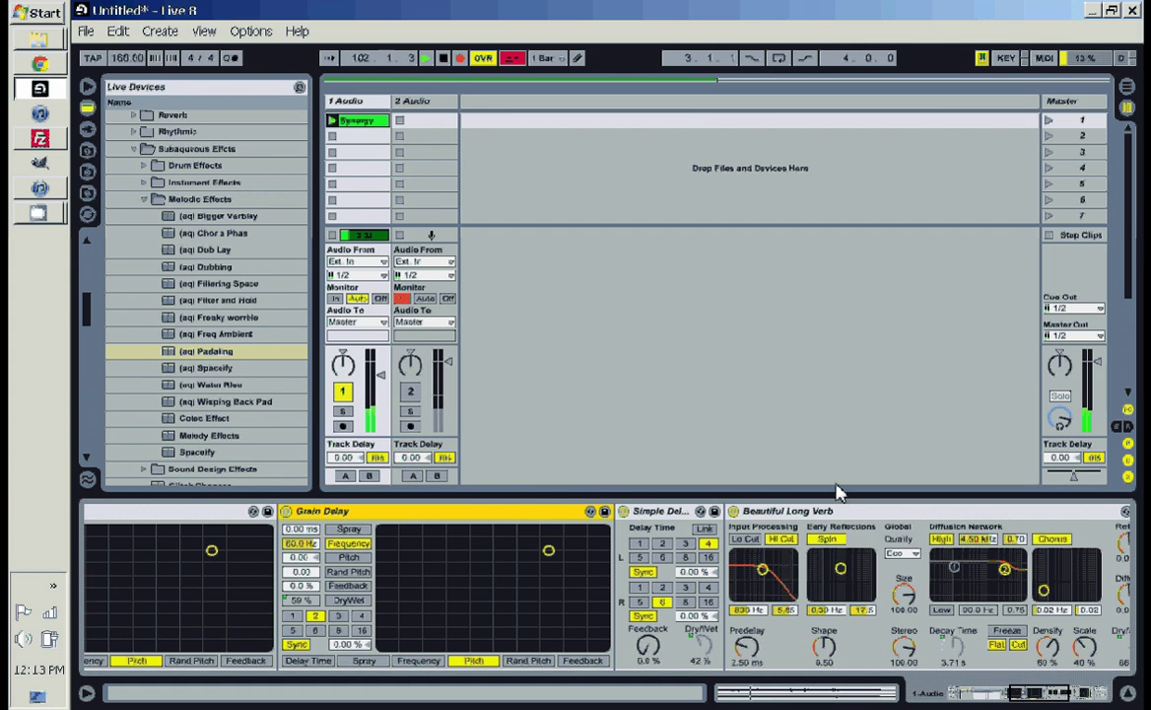
pyautogui.moveTo(1042, 698); pyautogui.dragTo(982, 702)
# Set Dry/Wet to 92, Add Twinkle to 98 %, Filter to 49 % and DLay to 74 %, and adjust DecayTime
pyautogui.moveTo(140, 572); pyautogui.dragTo(140, 481)
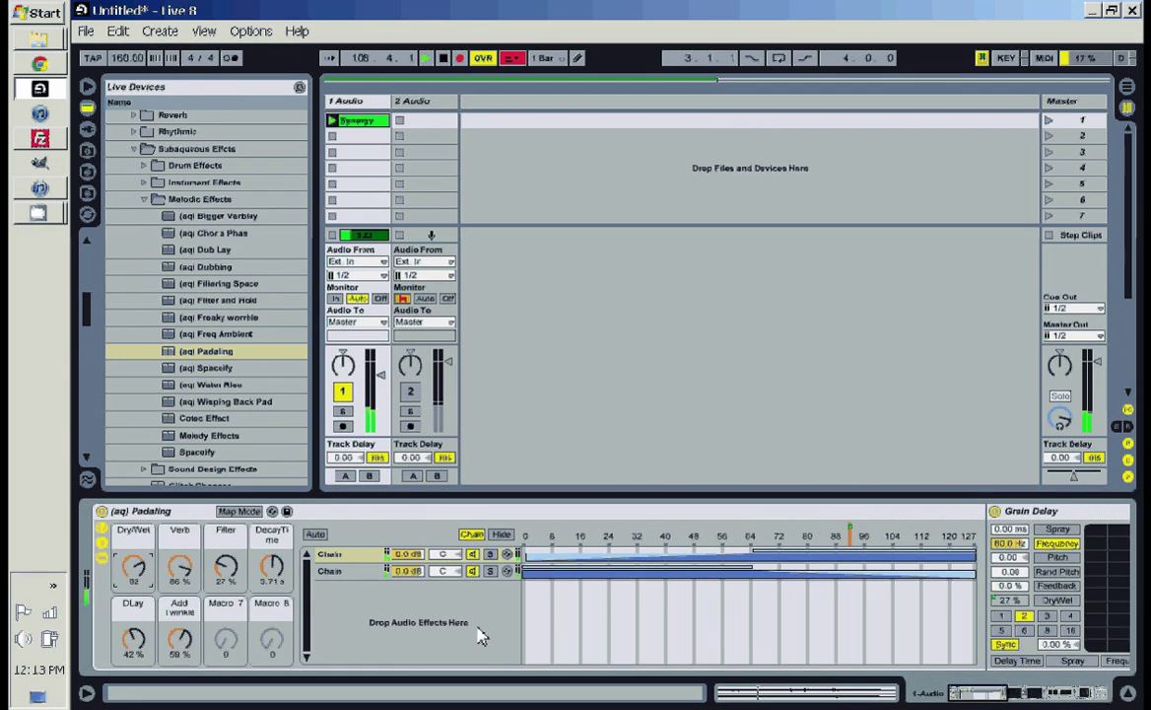
pyautogui.moveTo(186, 645); pyautogui.dragTo(185, 621)
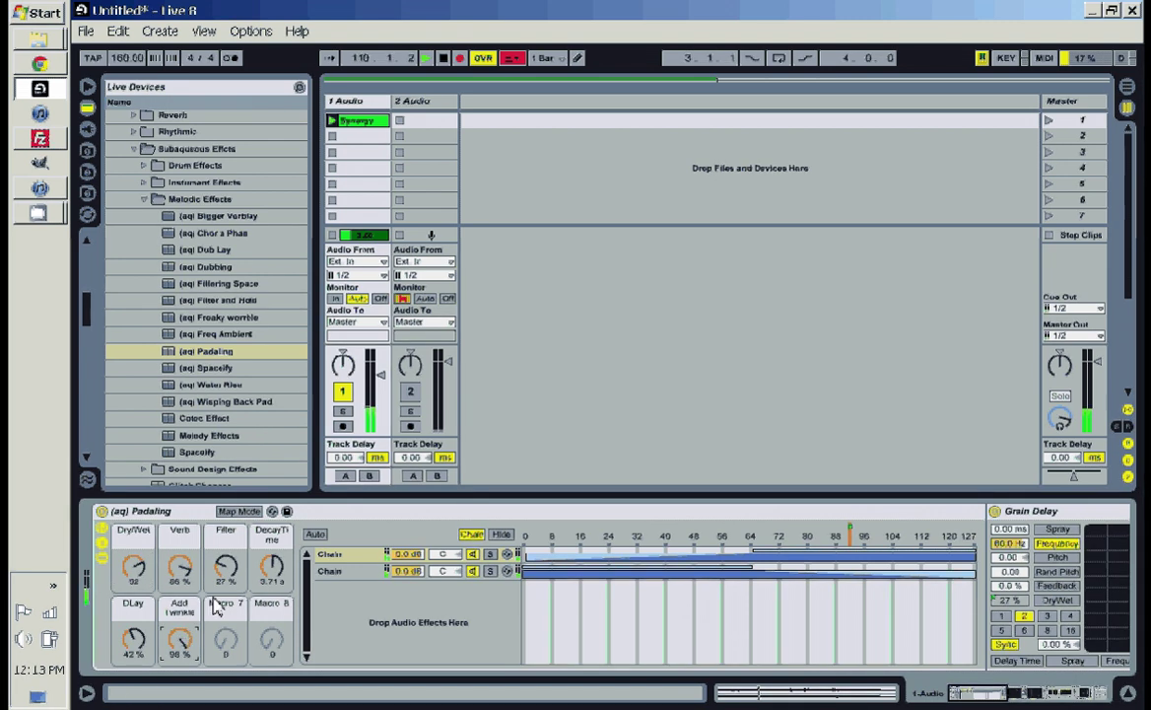
pyautogui.moveTo(230, 568); pyautogui.dragTo(230, 560)
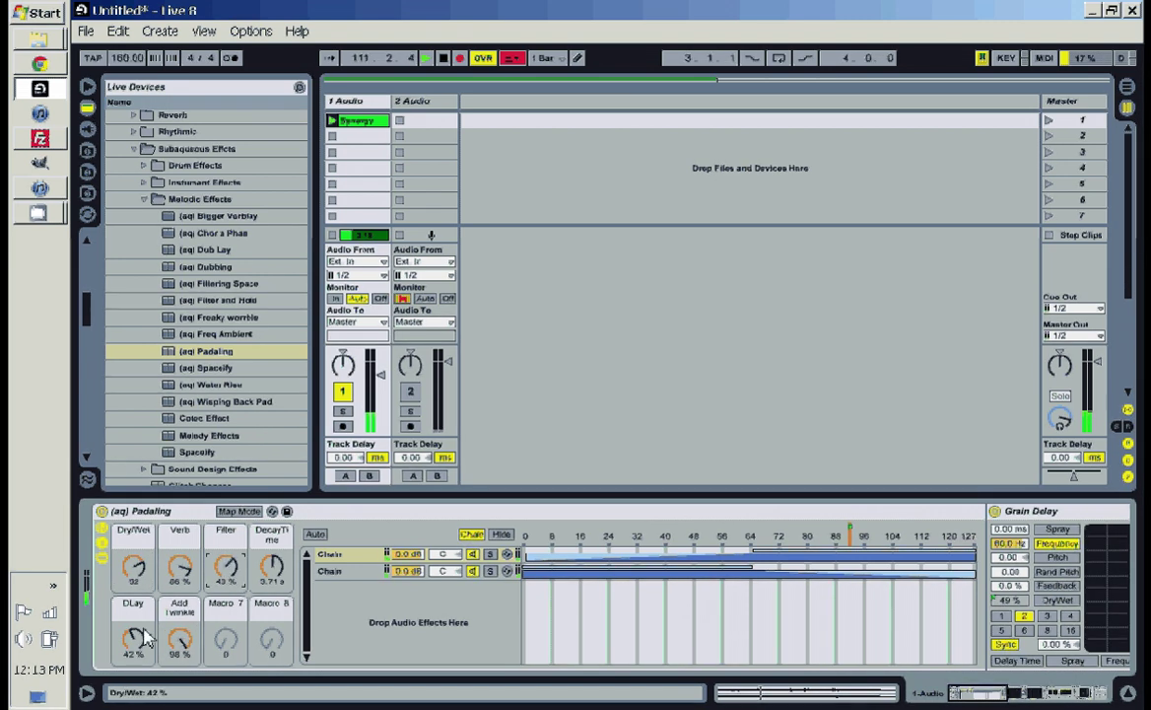
pyautogui.moveTo(141, 641); pyautogui.dragTo(141, 637)
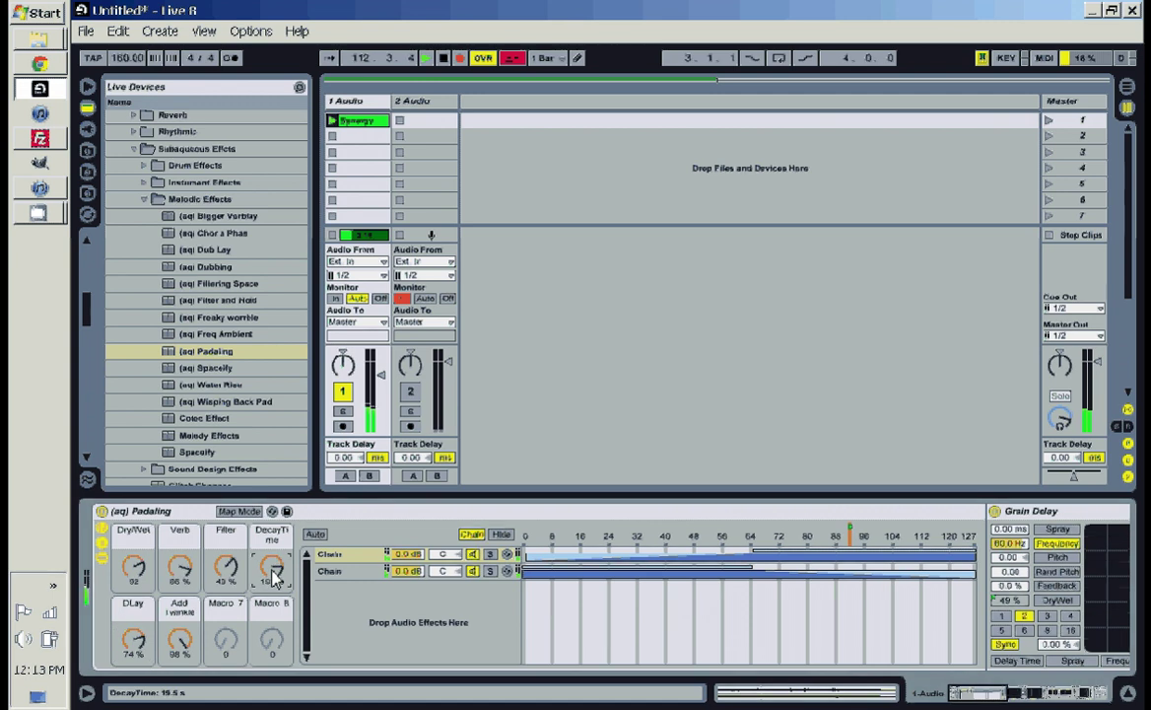
pyautogui.moveTo(275, 578); pyautogui.dragTo(279, 606)
# Review the first chain's effect order by selecting each Grain Delay and the Beautiful Long Verb in turn
pyautogui.moveTo(988, 698); pyautogui.dragTo(1030, 695)
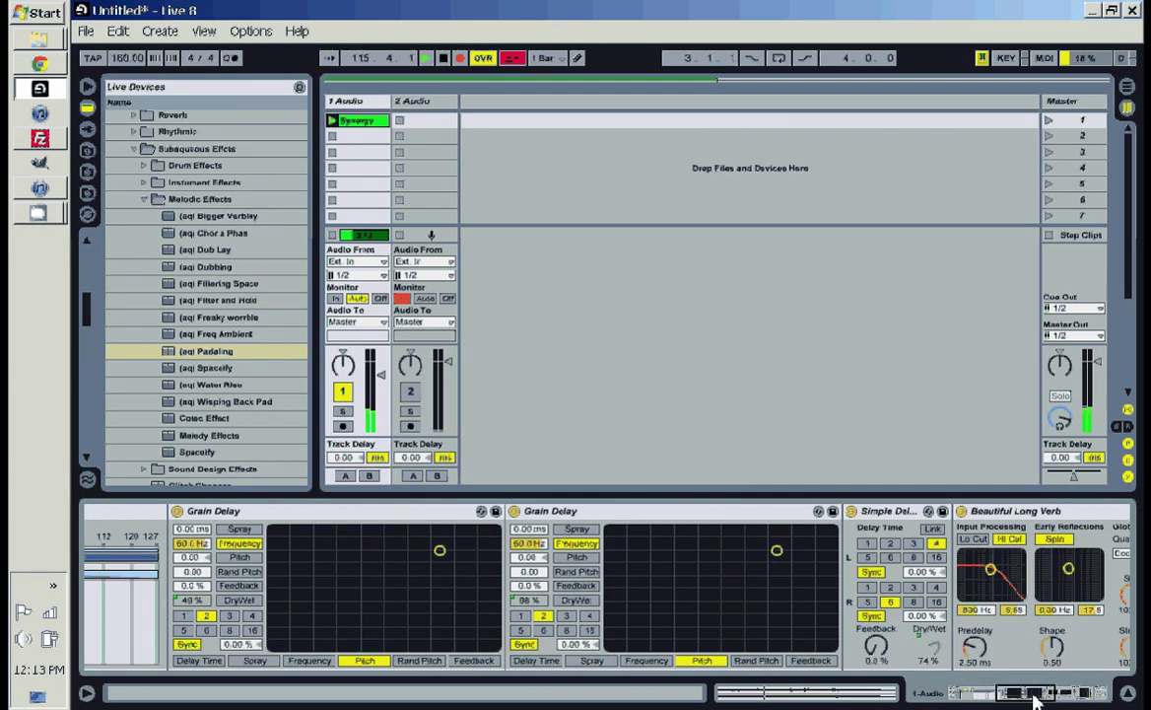
pyautogui.click(371, 519)
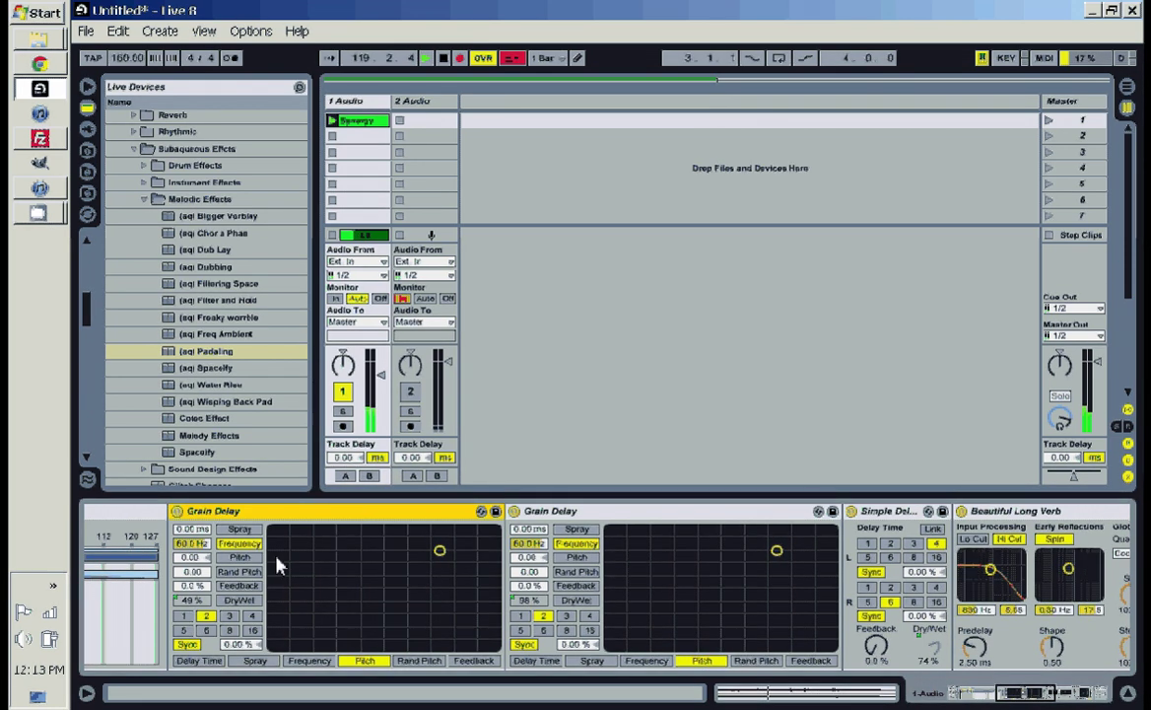
pyautogui.click(634, 512)
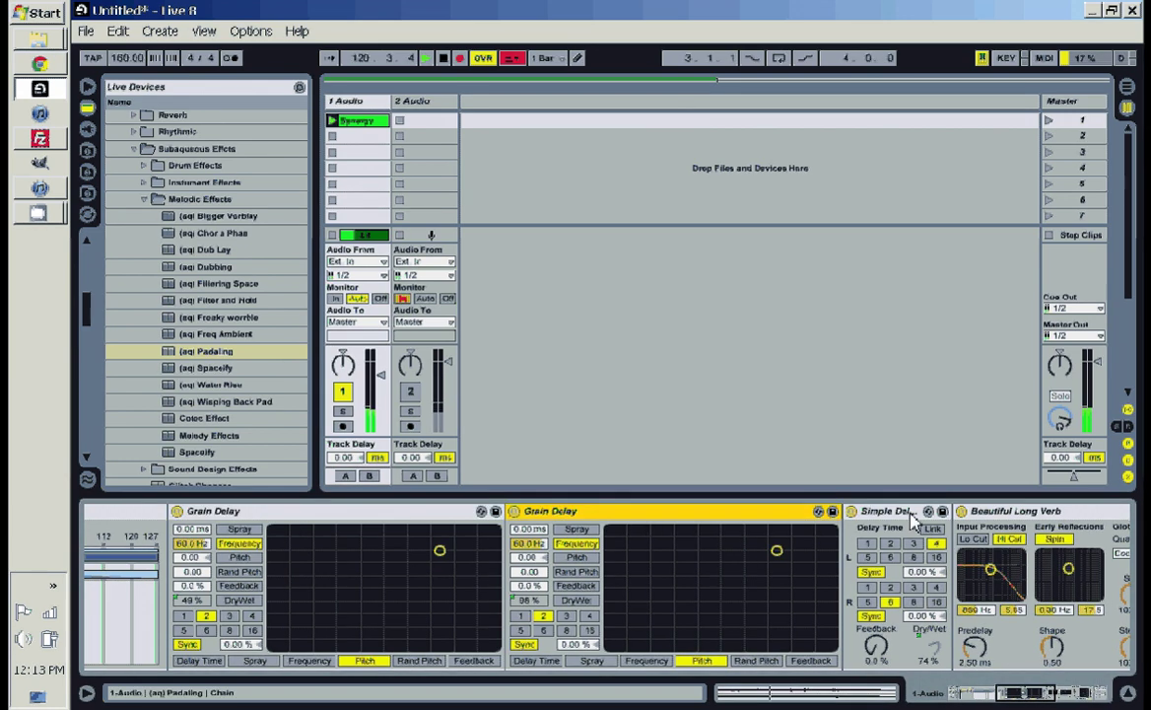
pyautogui.click(992, 512)
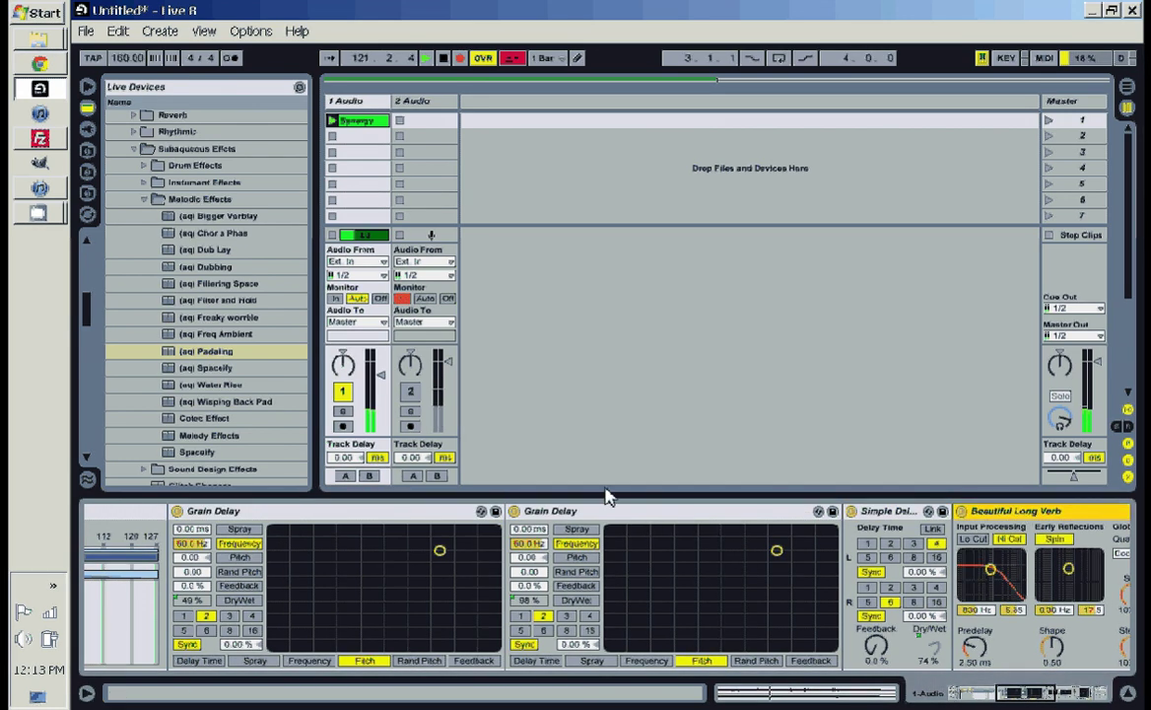
# Walk through the first chain's signal path again: both Grain Delays, Simple Delay and Beautiful Long Verb
pyautogui.click(328, 521)
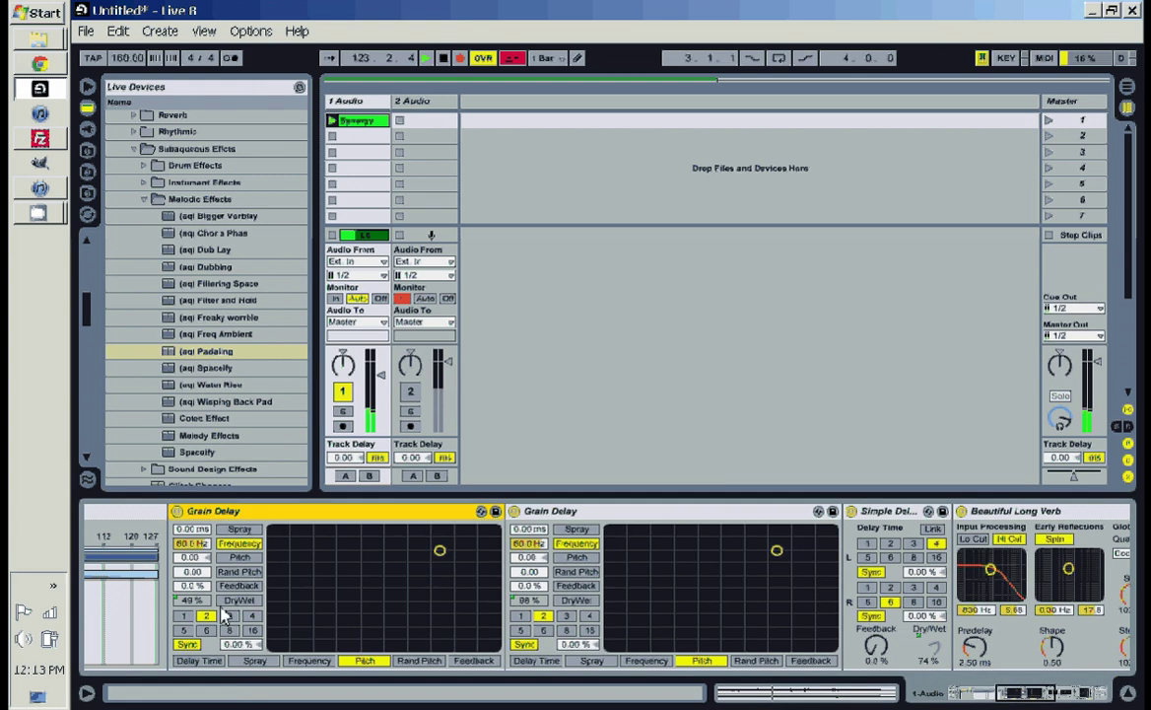
pyautogui.click(628, 514)
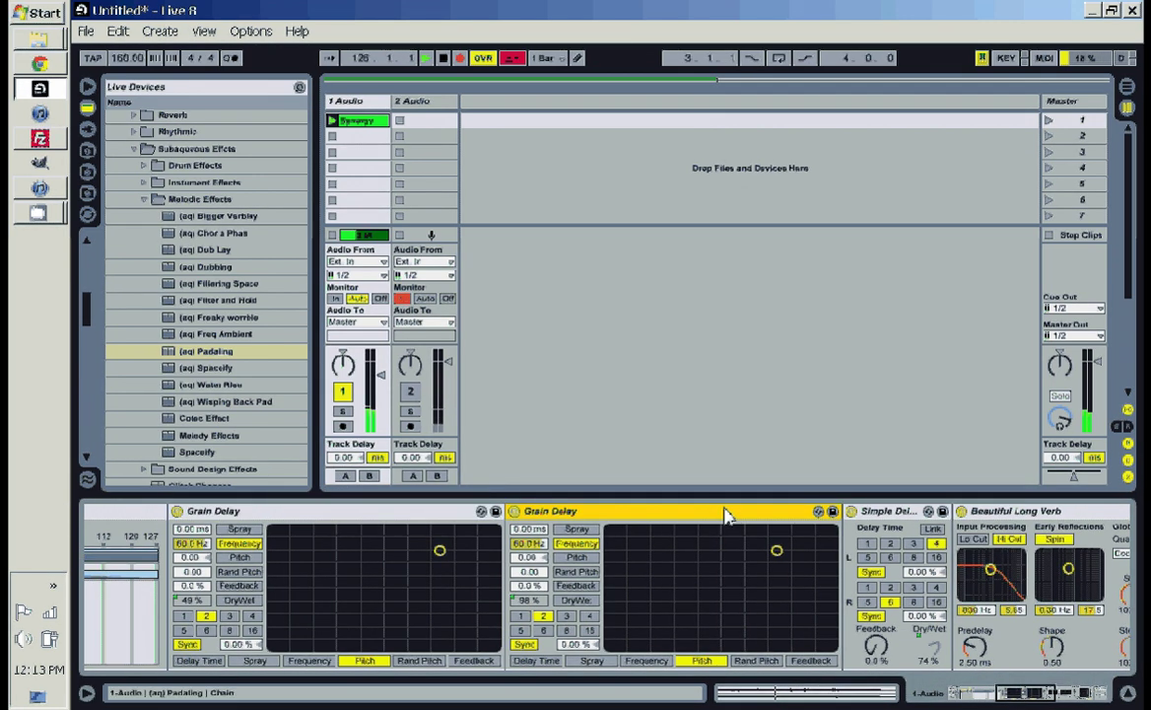
pyautogui.click(884, 511)
pyautogui.click(1040, 511)
# Set Filter to 70 %, DecayTime to 60.0 s, Dry/Wet to 127 and DLay to 88 %, and hide the chain selector zones
pyautogui.moveTo(1034, 694); pyautogui.dragTo(980, 702)
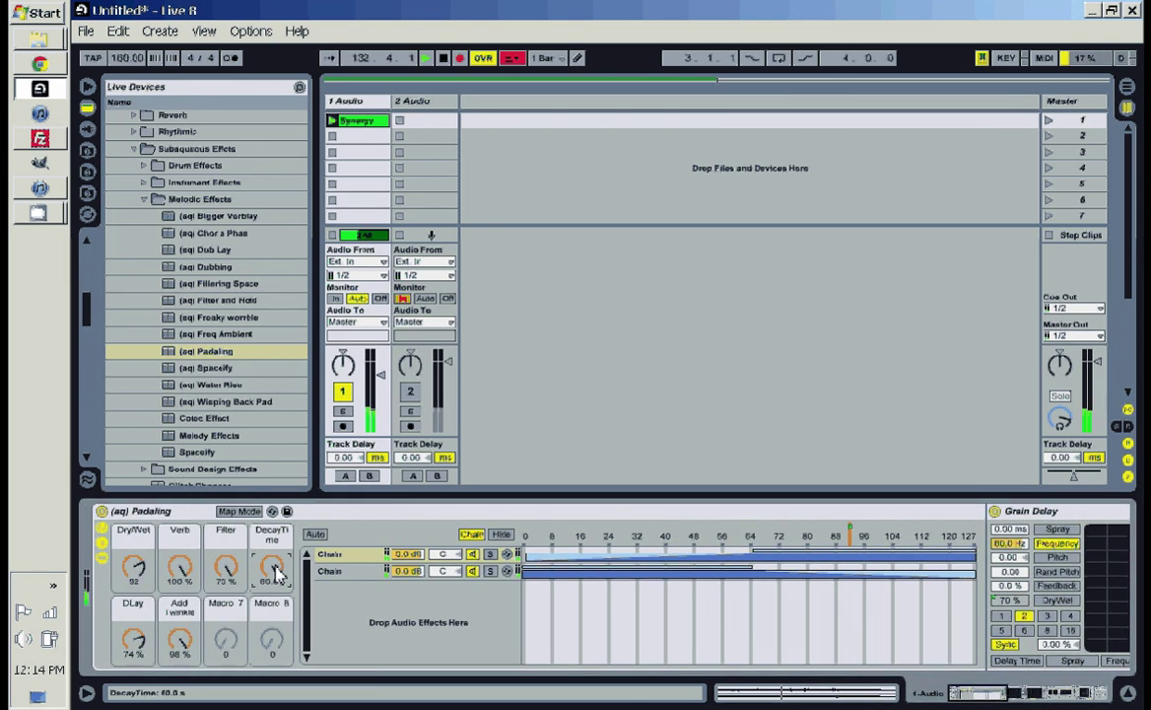
pyautogui.moveTo(154, 660); pyautogui.dragTo(143, 656)
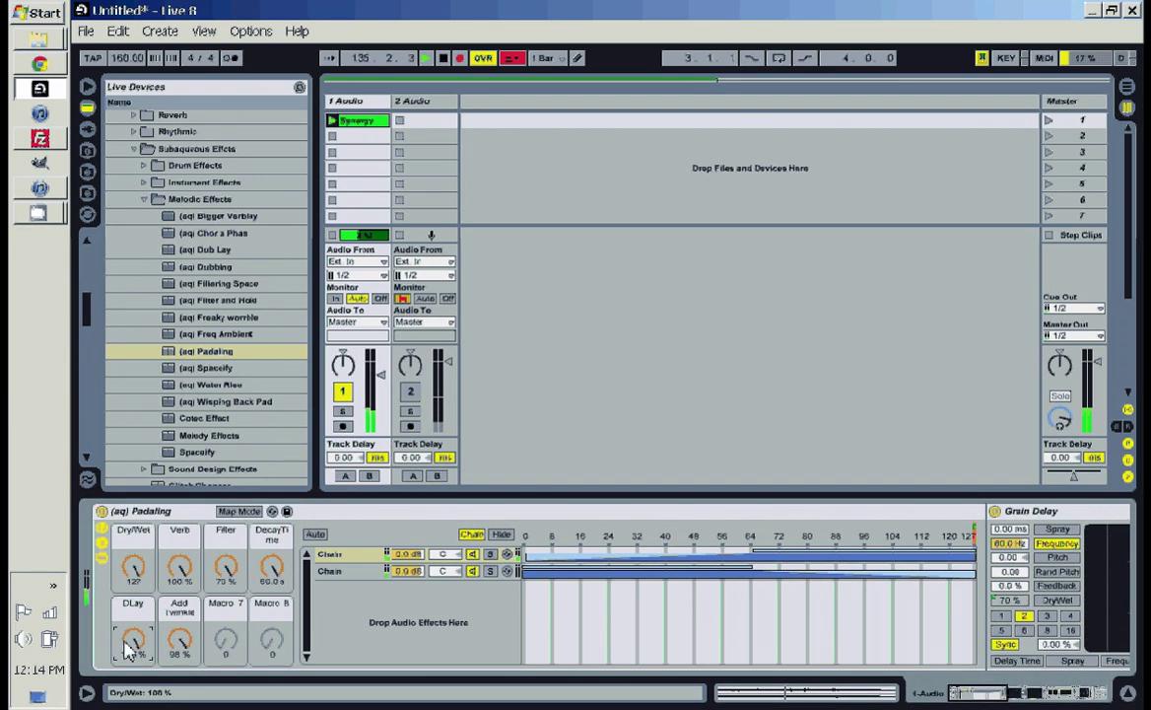
pyautogui.click(505, 534)
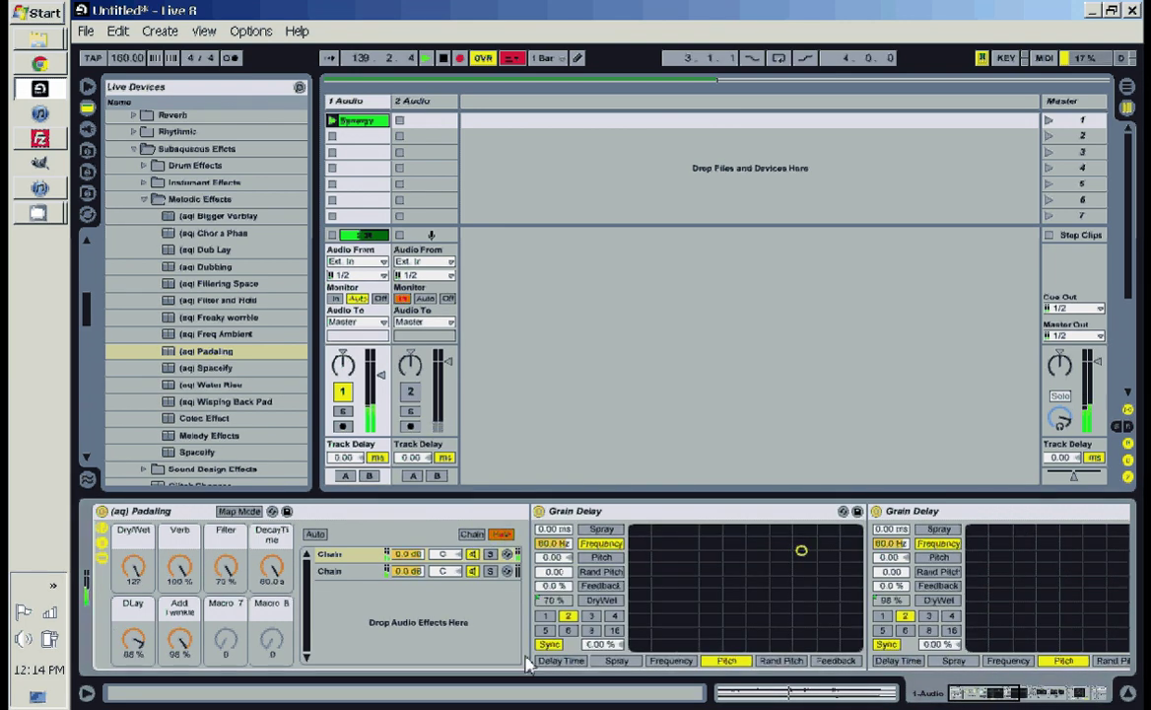
# Lower the rack's Dry/Wet macro to 0
pyautogui.moveTo(976, 690); pyautogui.dragTo(913, 704)
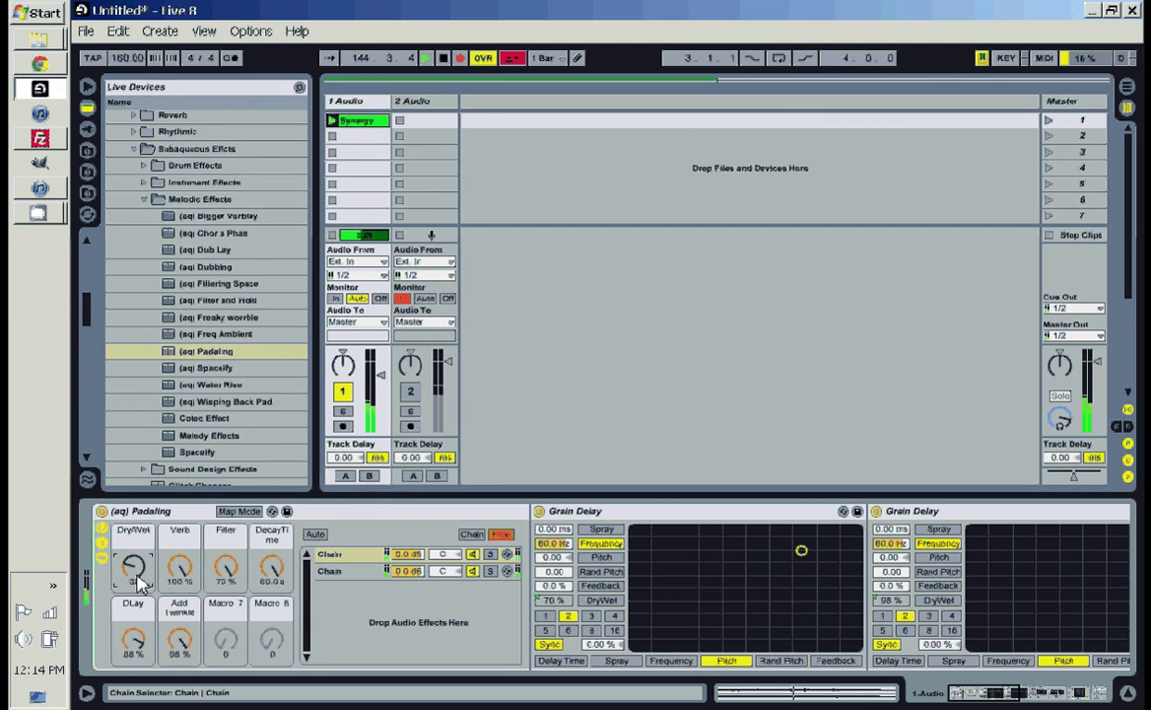
pyautogui.moveTo(137, 581); pyautogui.dragTo(137, 601)
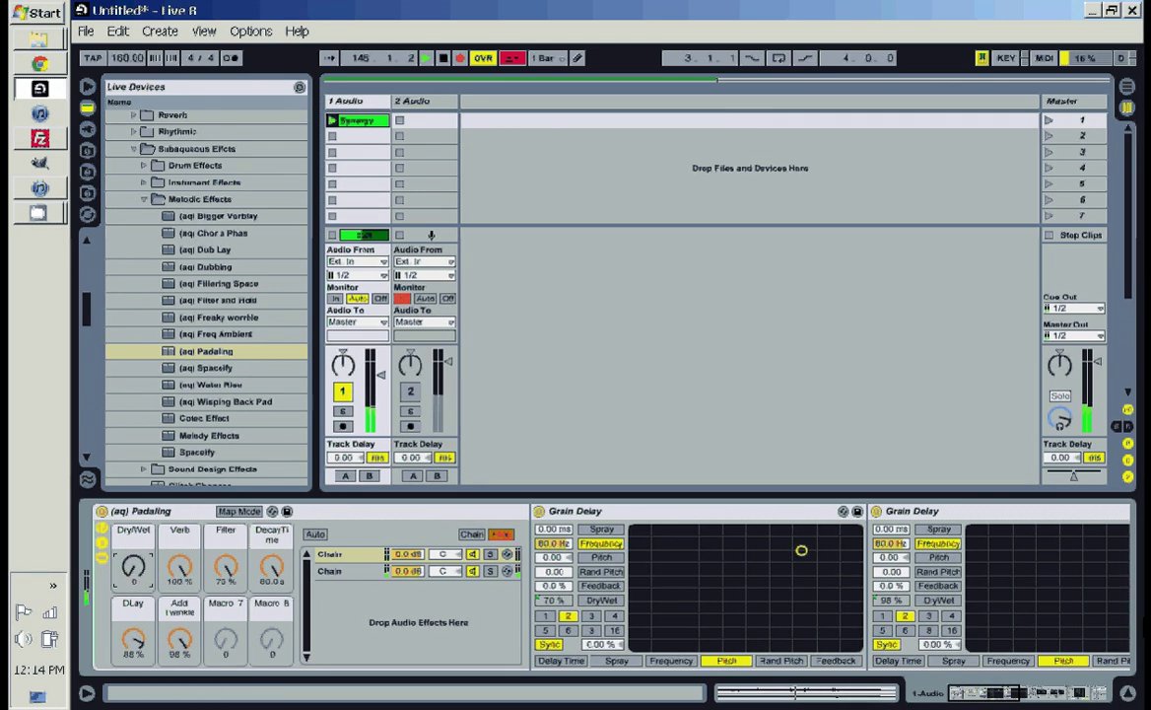
pyautogui.moveTo(982, 701)
pyautogui.mouseDown()
pyautogui.moveTo(1065, 690)
pyautogui.moveTo(982, 695)
pyautogui.mouseUp()
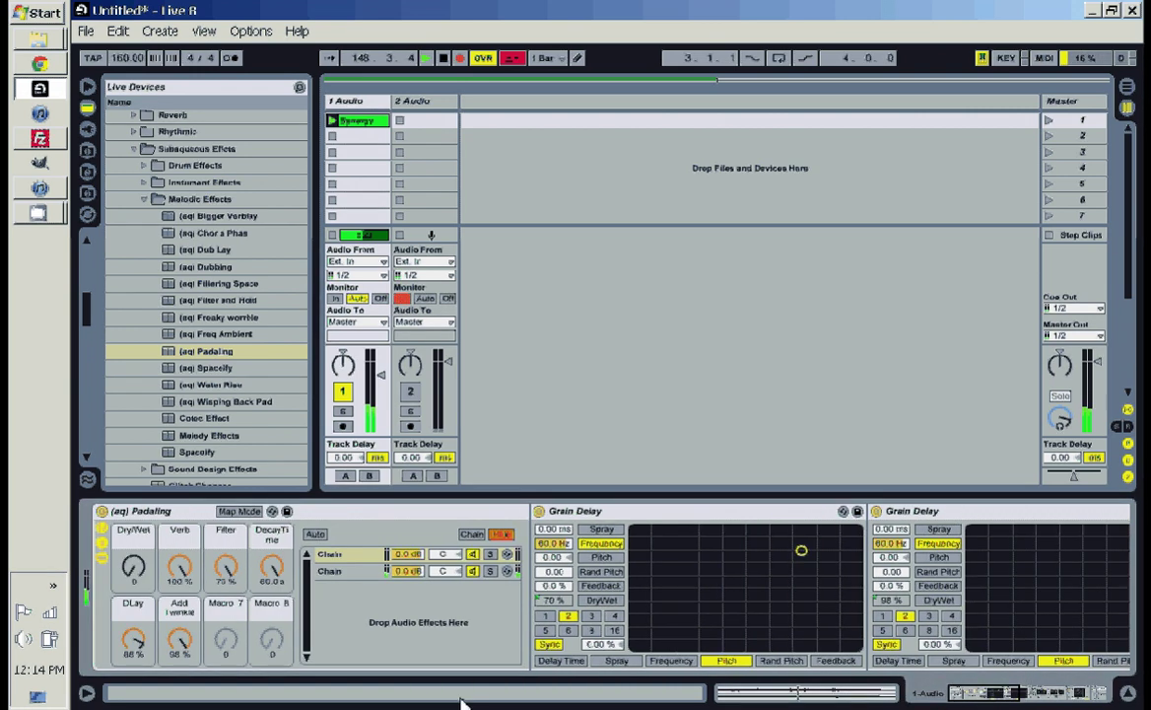
# Save the rack as a preset in Melodic Effects and move that duplicate preset to the trash
pyautogui.click(286, 512)
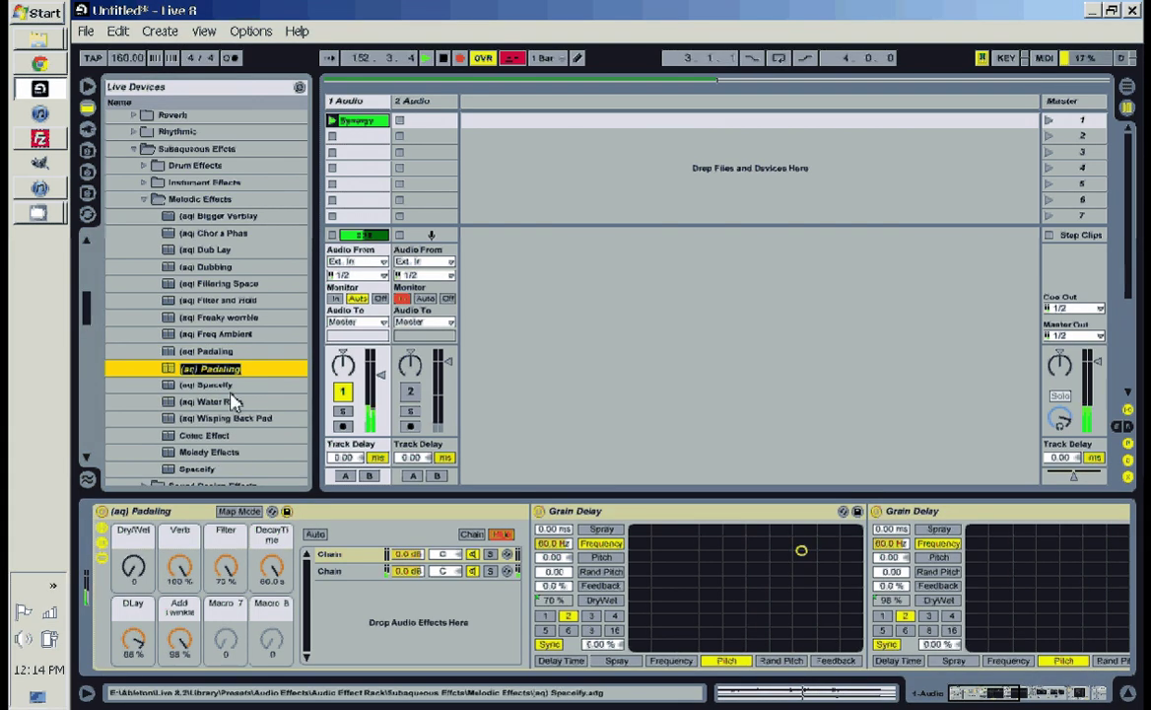
pyautogui.press('Up')
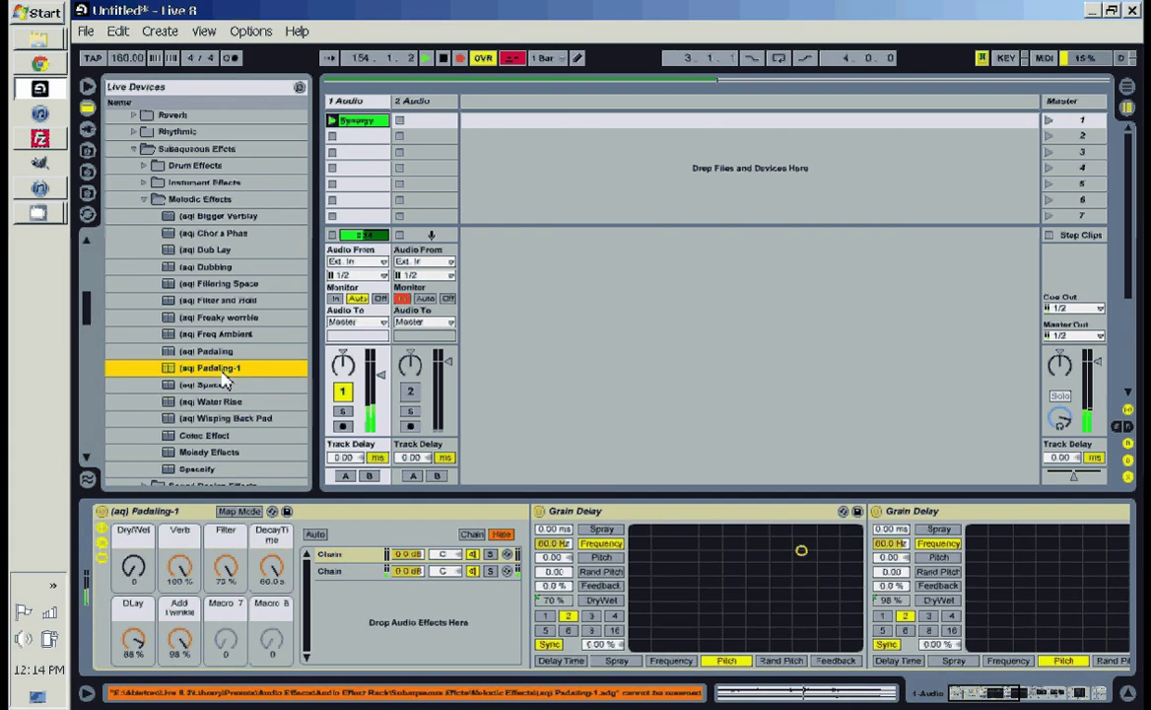
pyautogui.press('Delete')
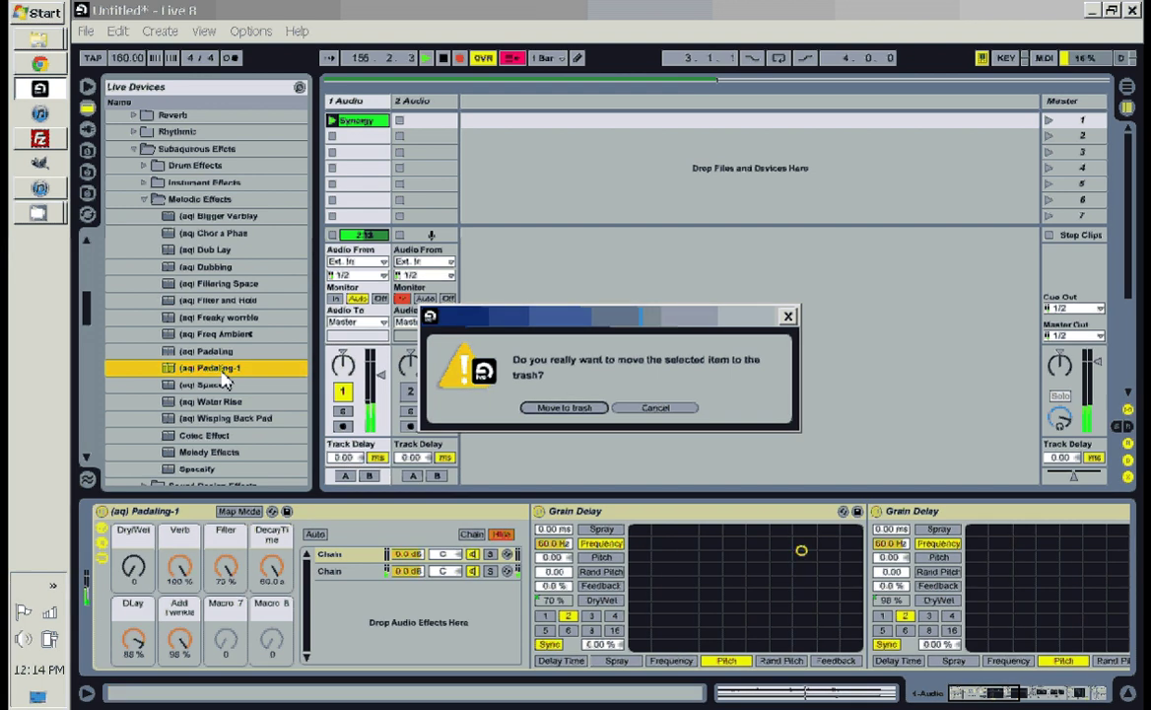
pyautogui.click(564, 407)
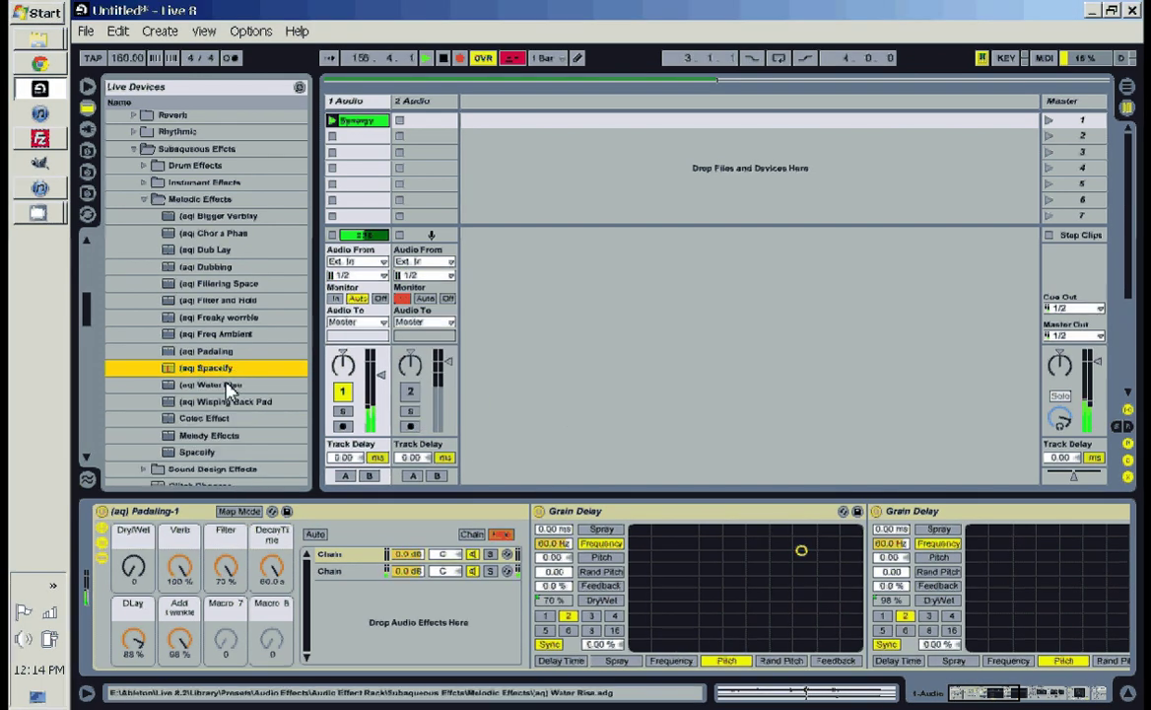
# Set the Dry/Wet macro to 106, collapse the Padaling rack to its macros and switch the rack off
pyautogui.click(138, 574)
pyautogui.moveTo(139, 576); pyautogui.dragTo(141, 577)
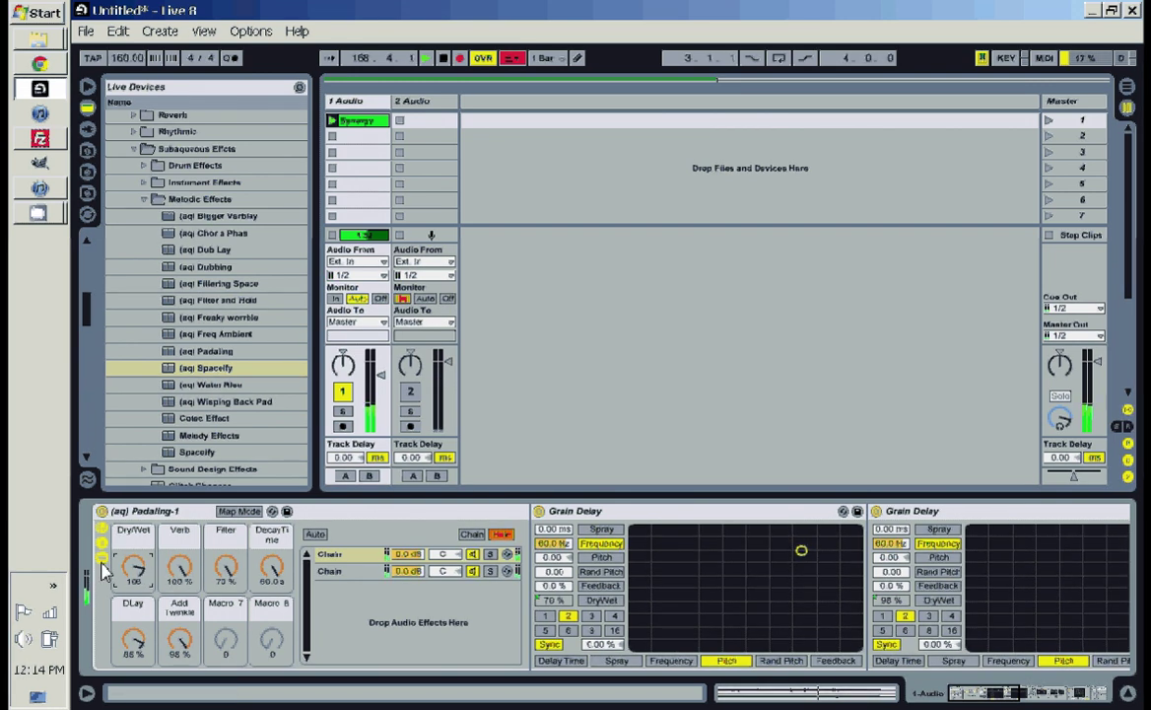
pyautogui.click(102, 560)
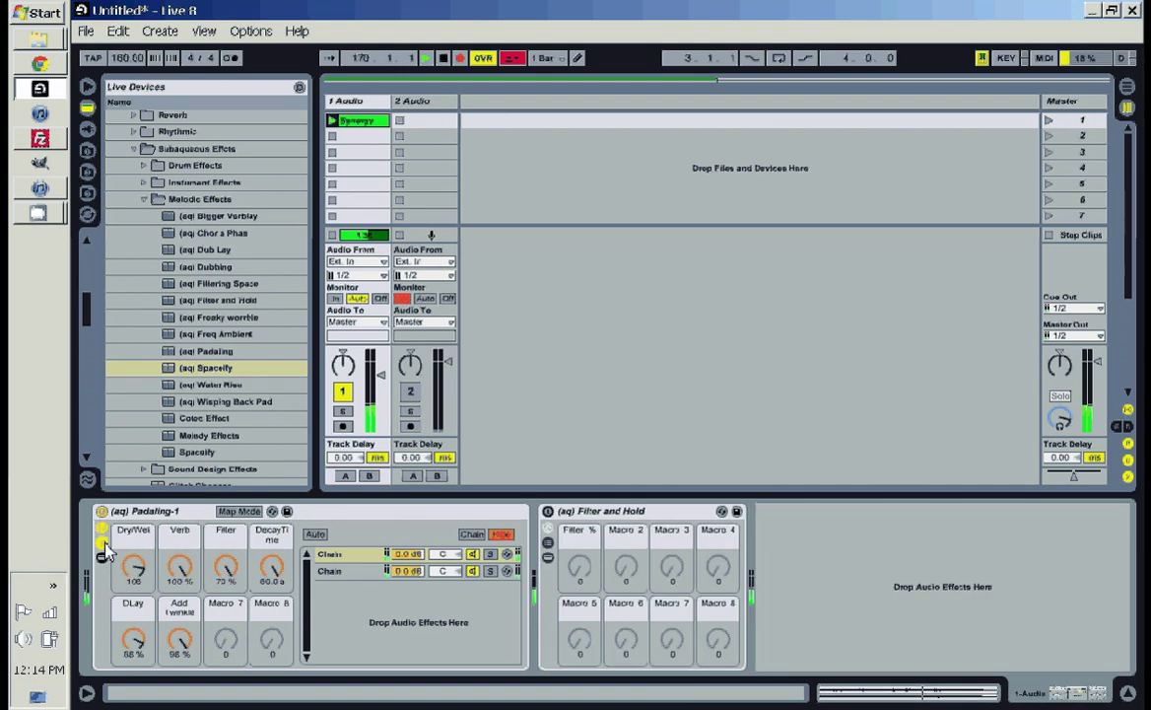
pyautogui.click(102, 558)
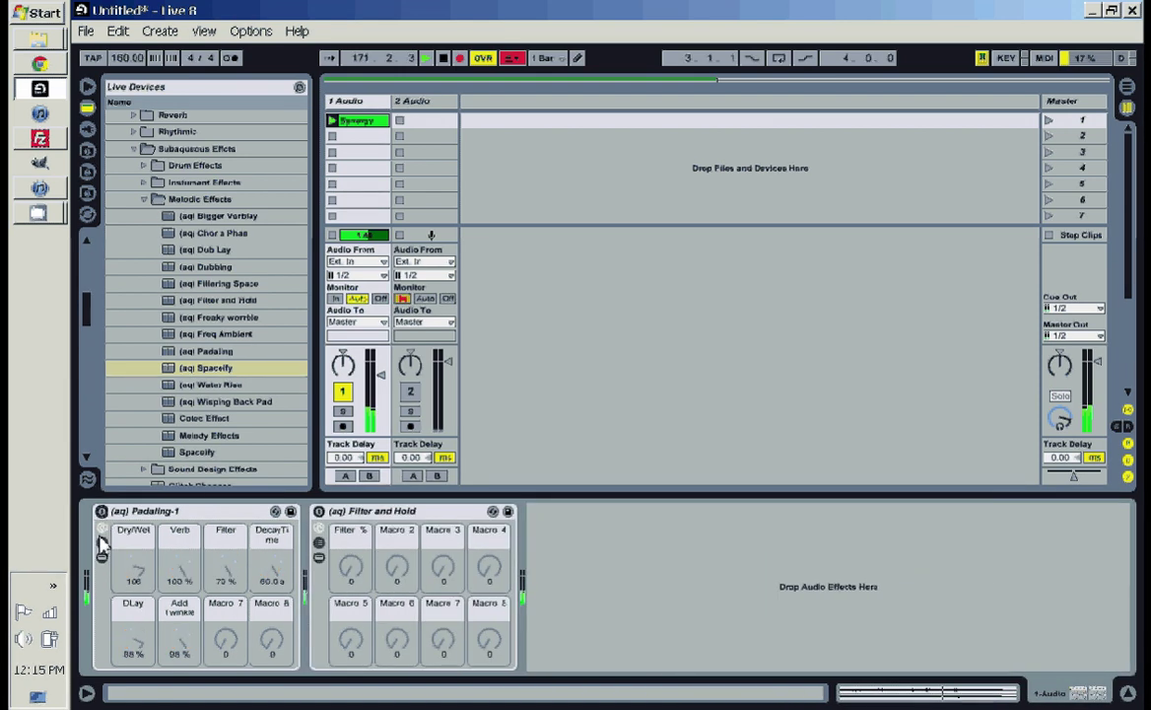
# Browse the Subaqueous effects subfolders, looking into Sound Design Effects and Drum Effects and closing each one
pyautogui.scroll(2, 197, 285)
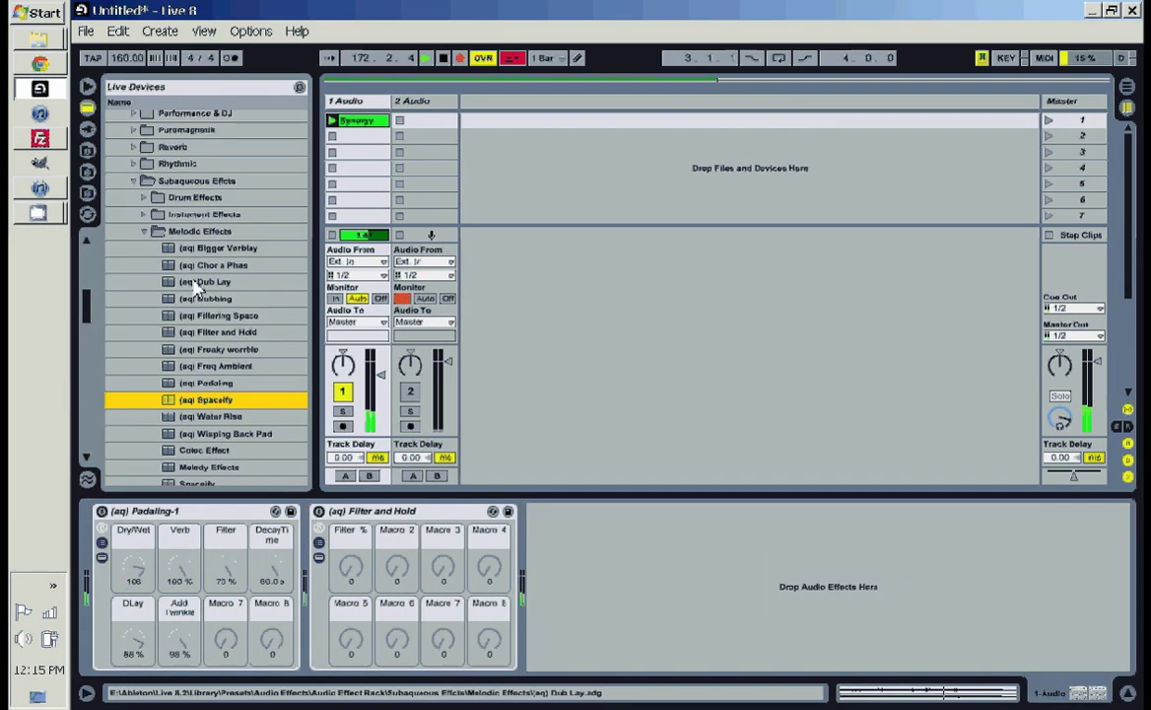
pyautogui.click(133, 181)
pyautogui.click(133, 182)
pyautogui.click(197, 230)
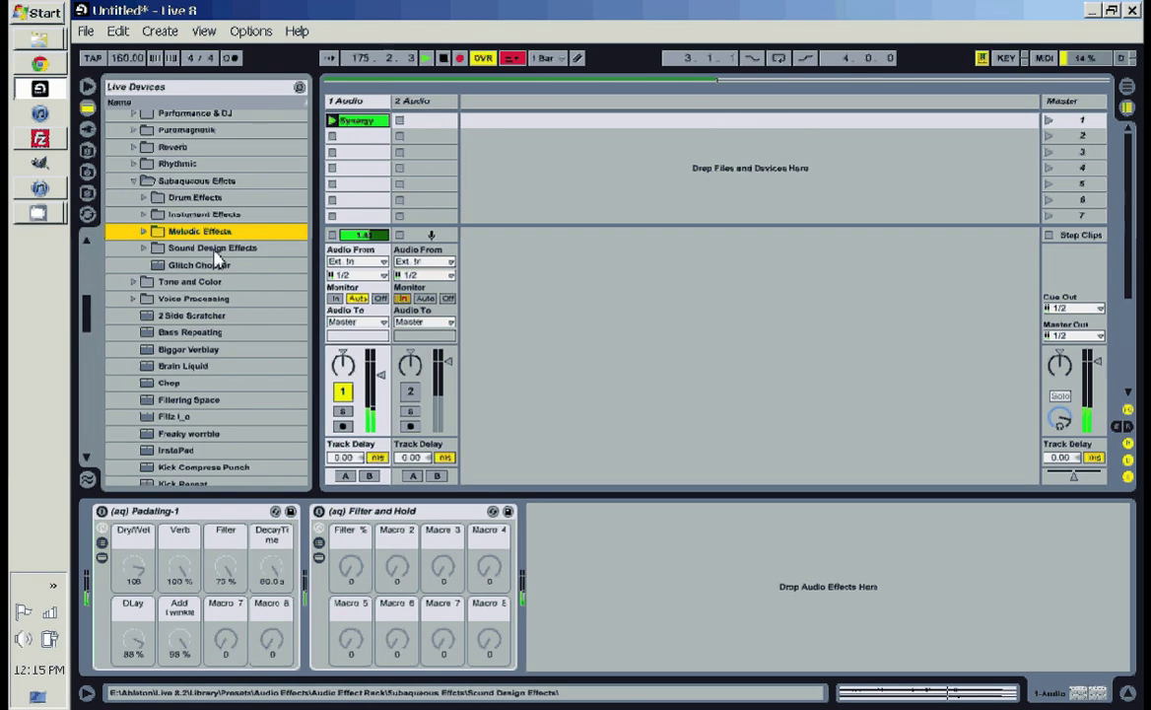
pyautogui.click(143, 247)
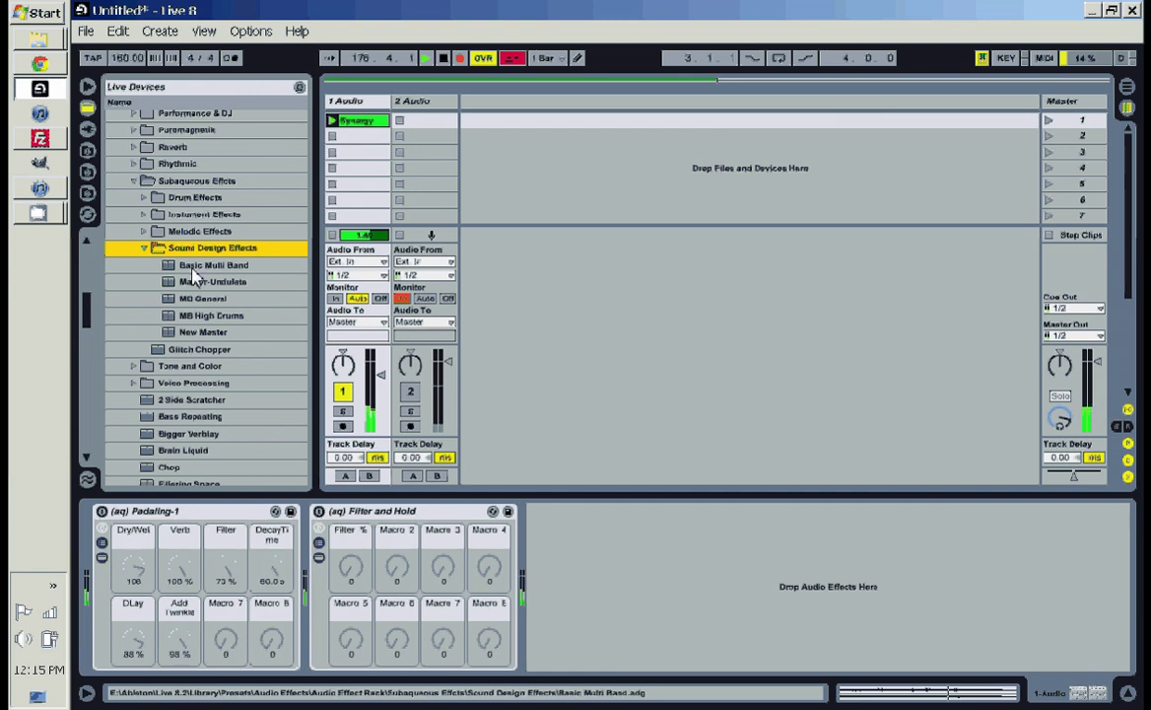
pyautogui.click(144, 247)
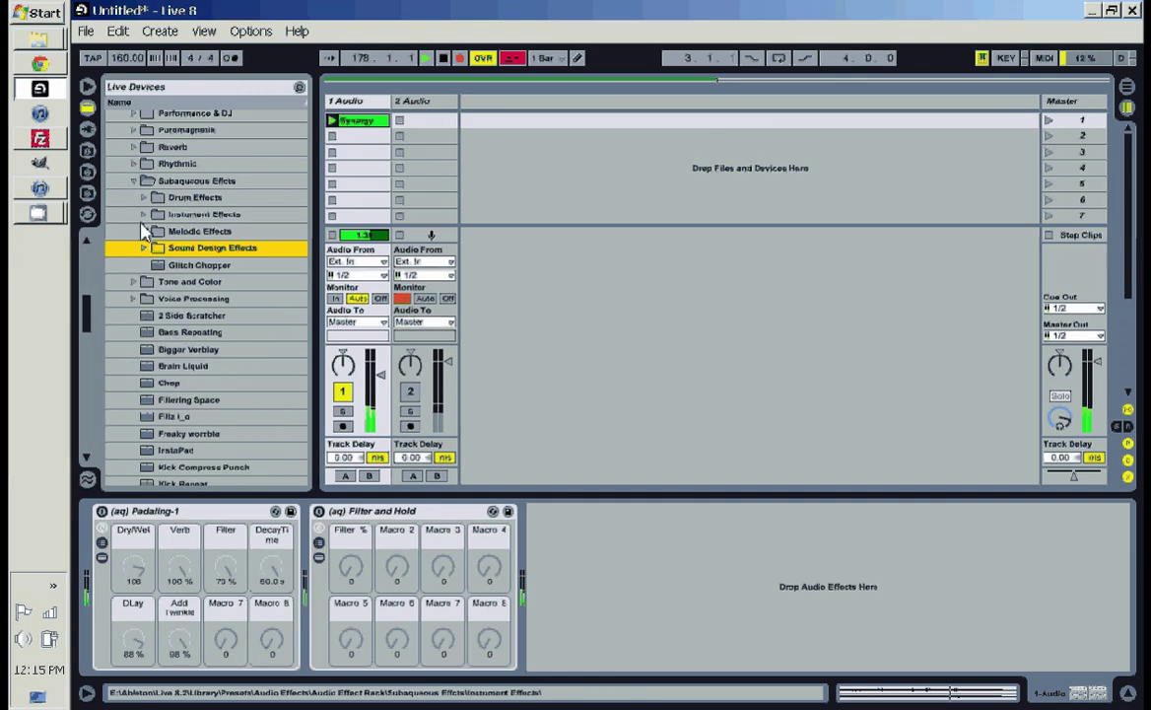
pyautogui.click(144, 197)
pyautogui.click(144, 197)
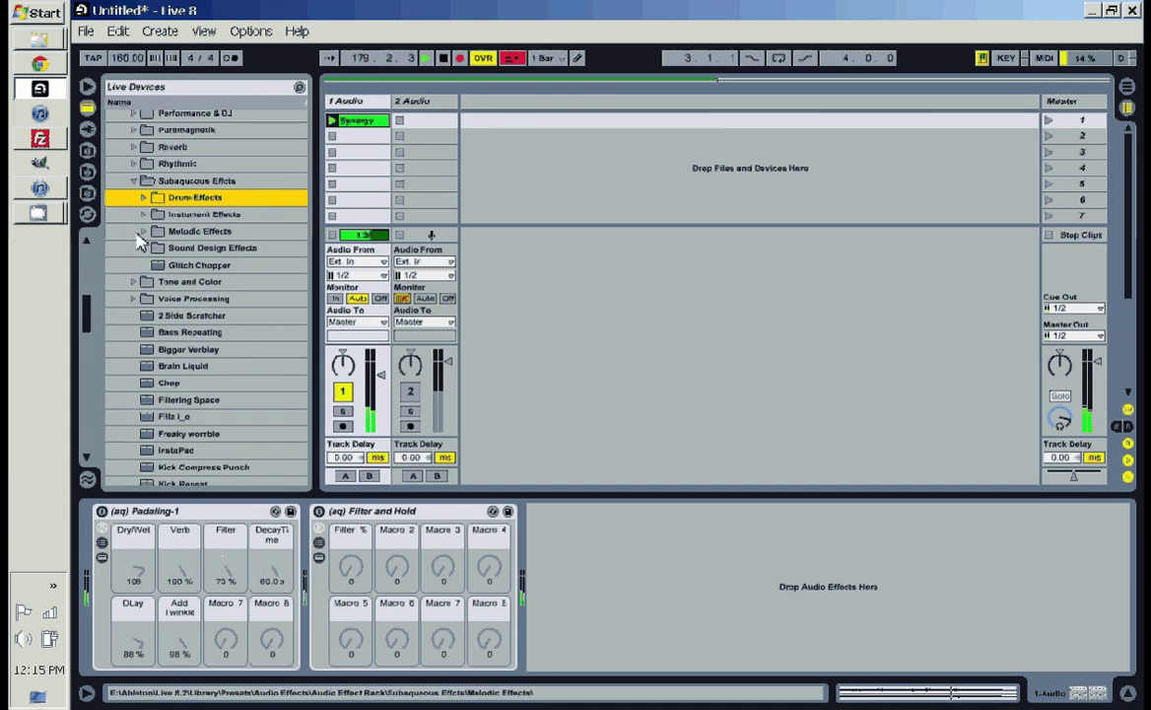
# Expand the Melodic Effects folder, select the (aq) Bigger Verblay preset and lower track 1's volume
pyautogui.click(144, 231)
pyautogui.click(205, 249)
pyautogui.scroll(-1, 206, 262)
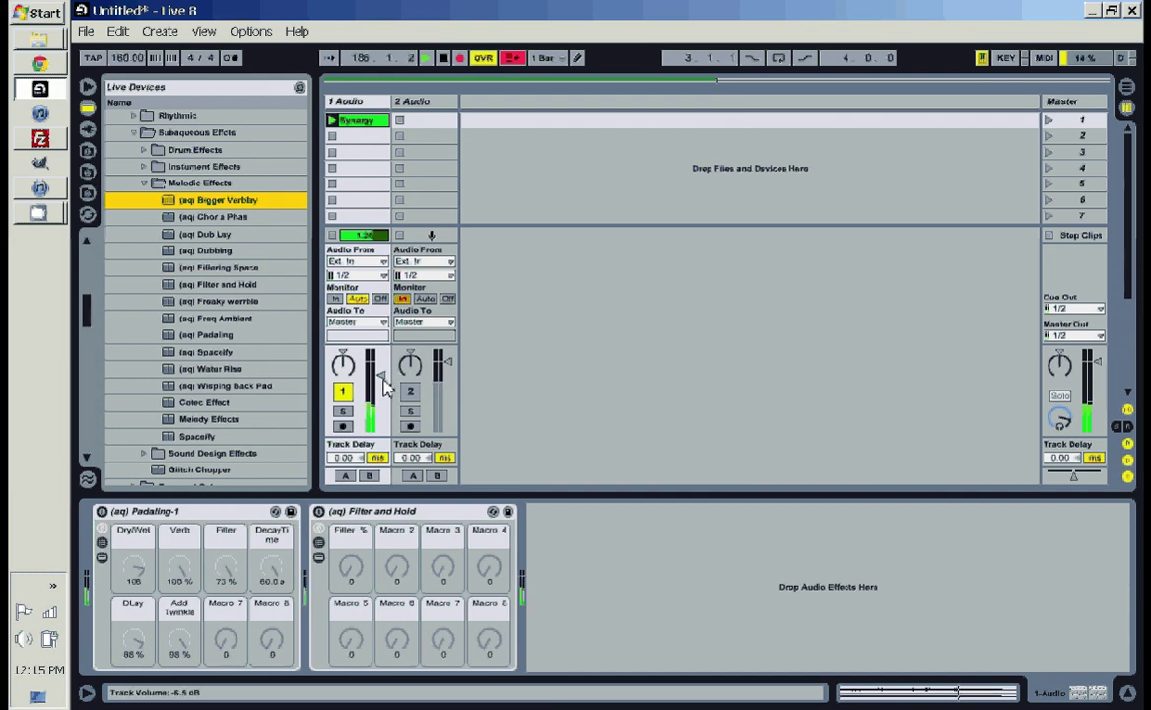
pyautogui.moveTo(381, 376); pyautogui.dragTo(380, 404)
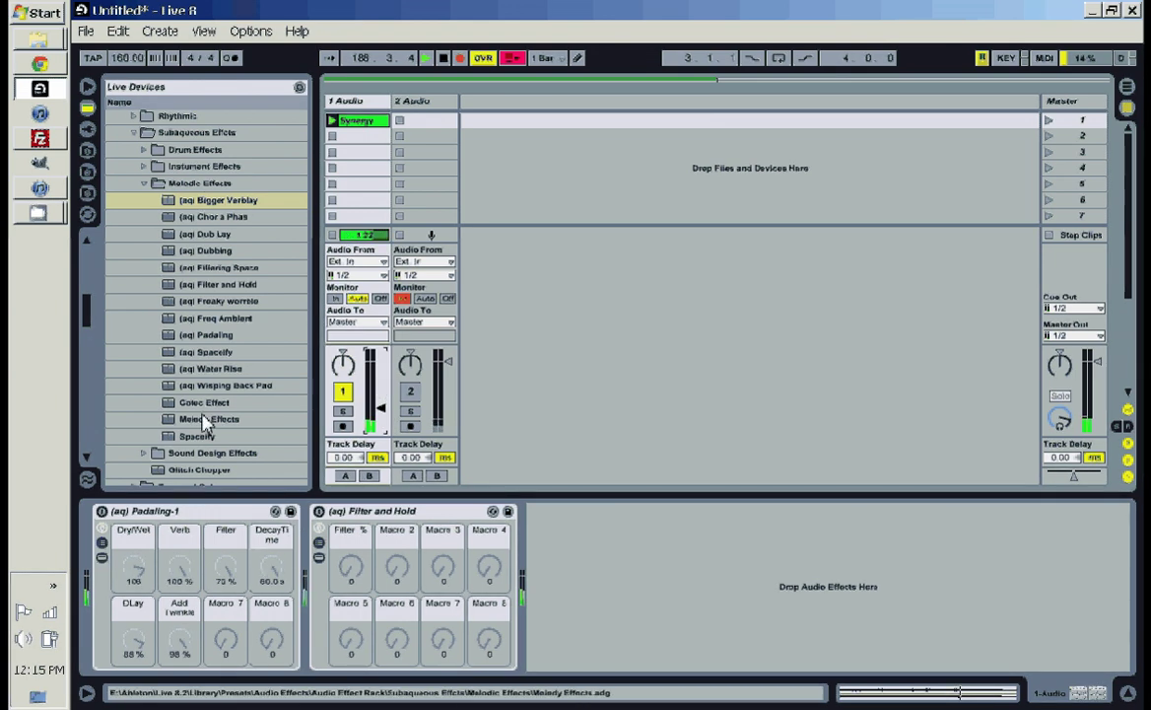
# Restore the Live window to a smaller size, move it aside and copy the (aq) Bigger Verblay preset to the desktop
pyautogui.click(1112, 11)
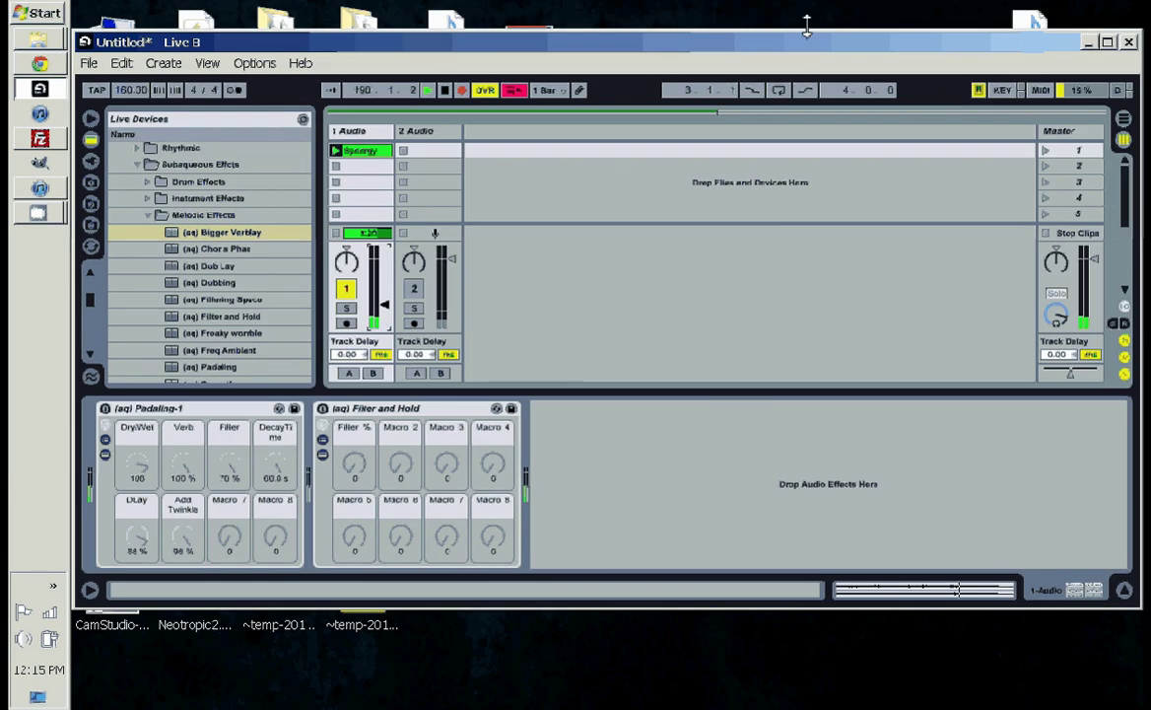
pyautogui.moveTo(663, 45); pyautogui.dragTo(1138, 31)
pyautogui.click(713, 250)
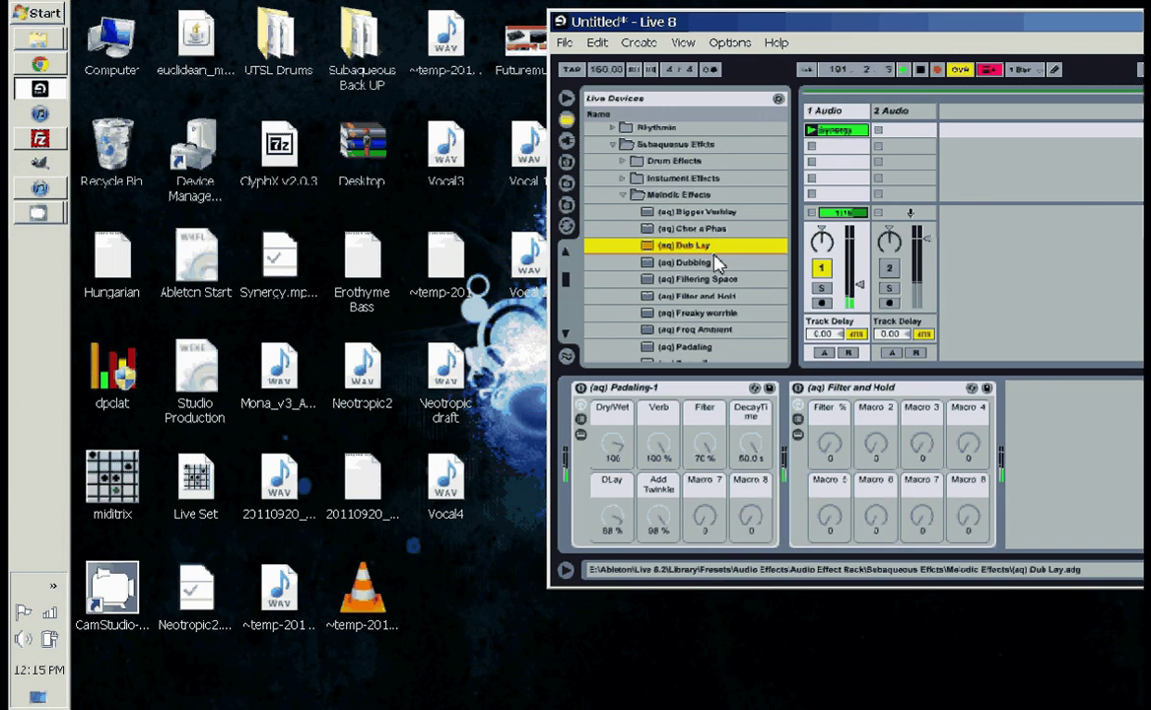
pyautogui.click(703, 214)
pyautogui.moveTo(705, 217); pyautogui.dragTo(492, 642)
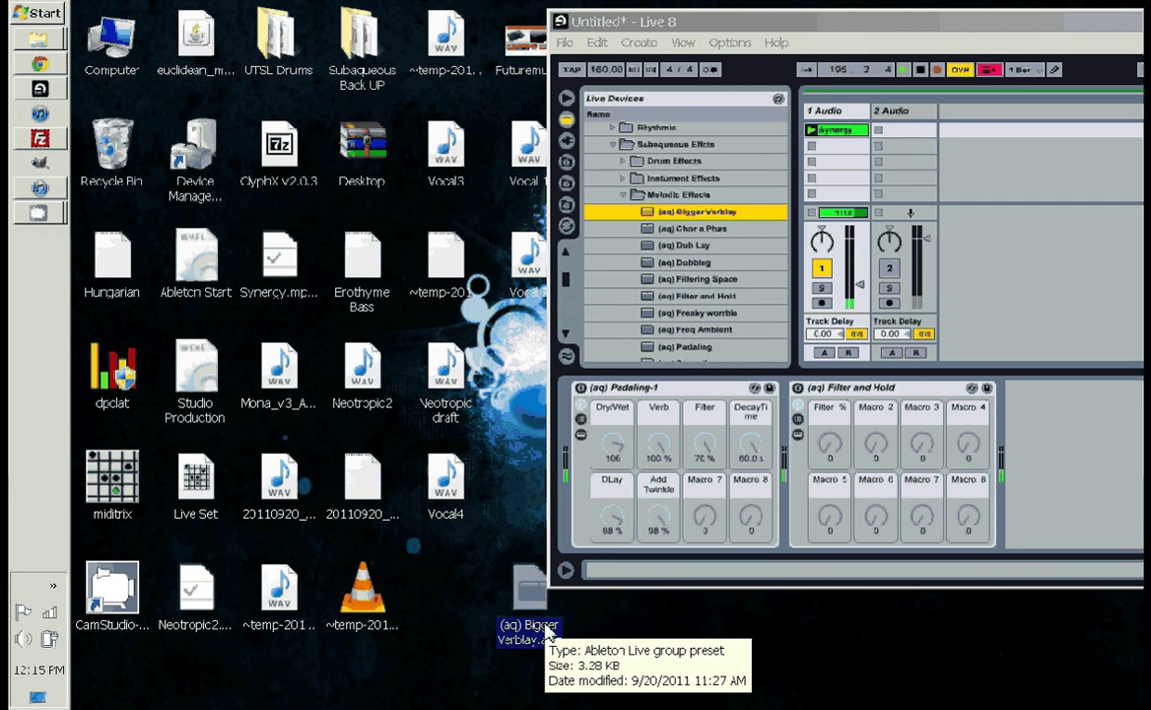
# Copy (aq) Bigger Verblay.adg from the desktop into Melodic Effects, overwriting the existing file, and maximize the Live window
pyautogui.click(571, 25)
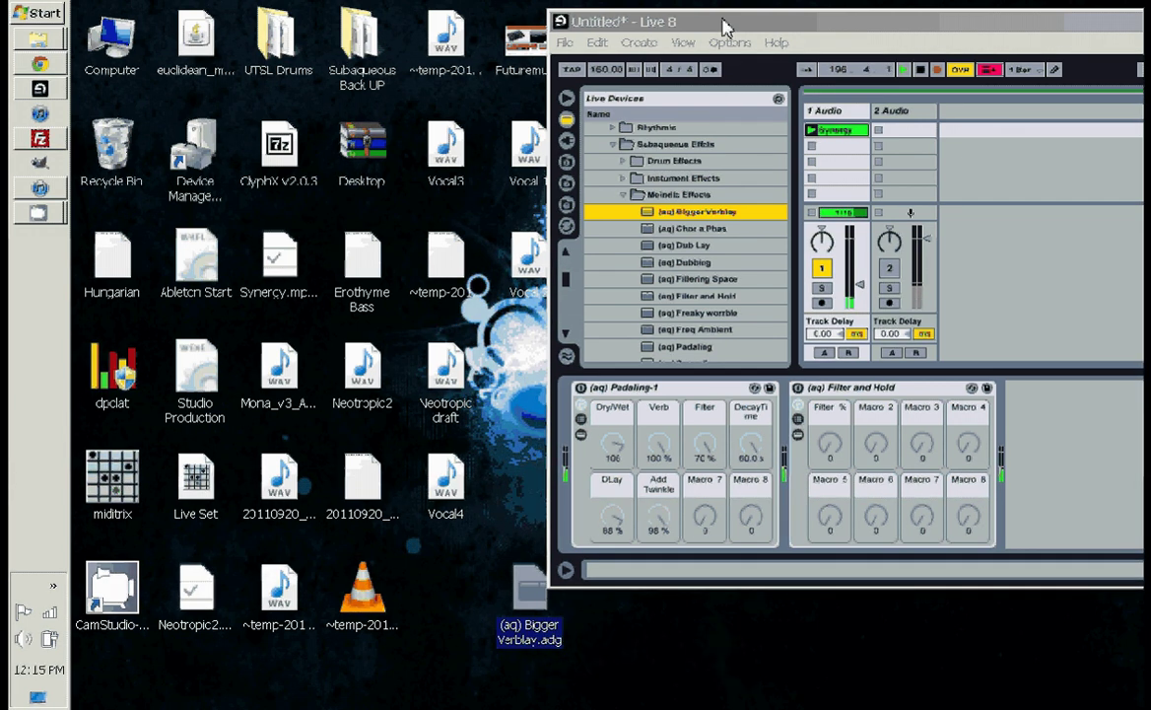
pyautogui.moveTo(512, 617); pyautogui.dragTo(707, 264)
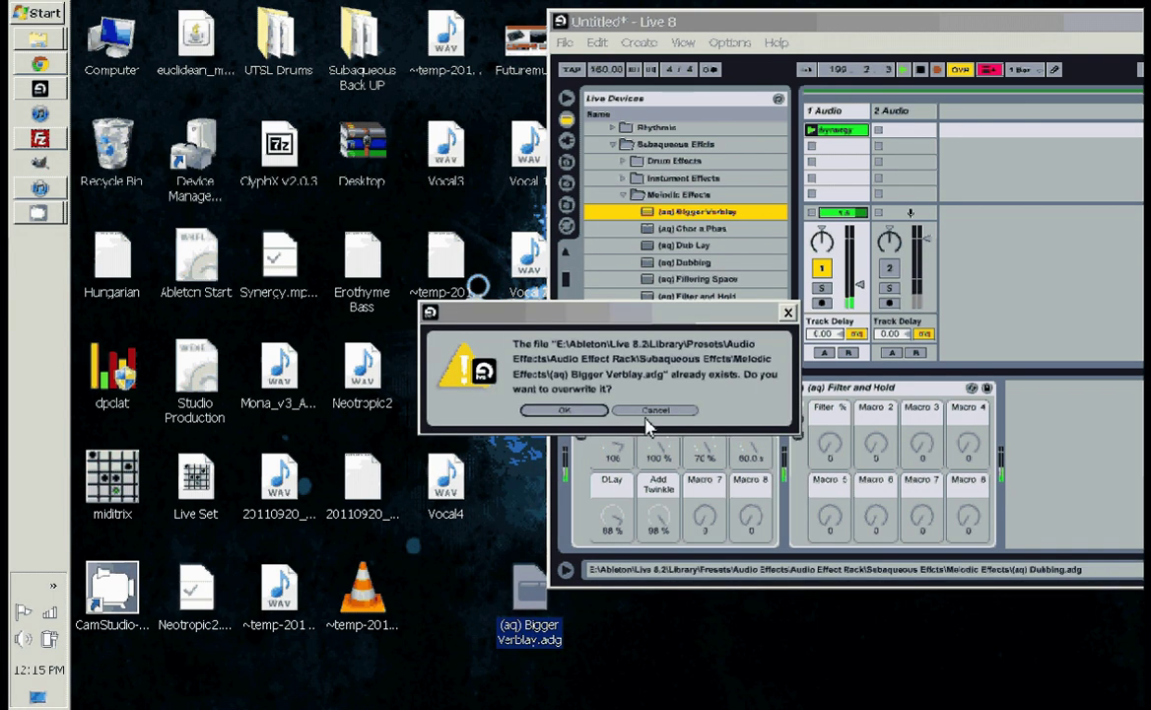
pyautogui.click(570, 410)
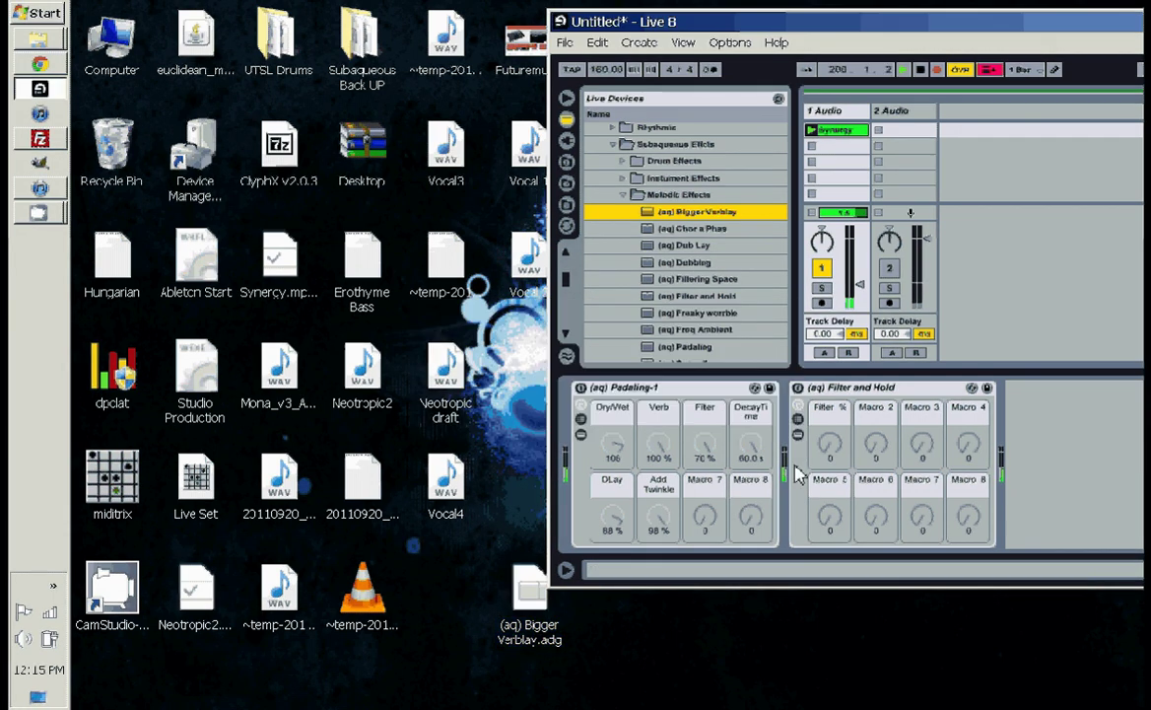
pyautogui.doubleClick(828, 21)
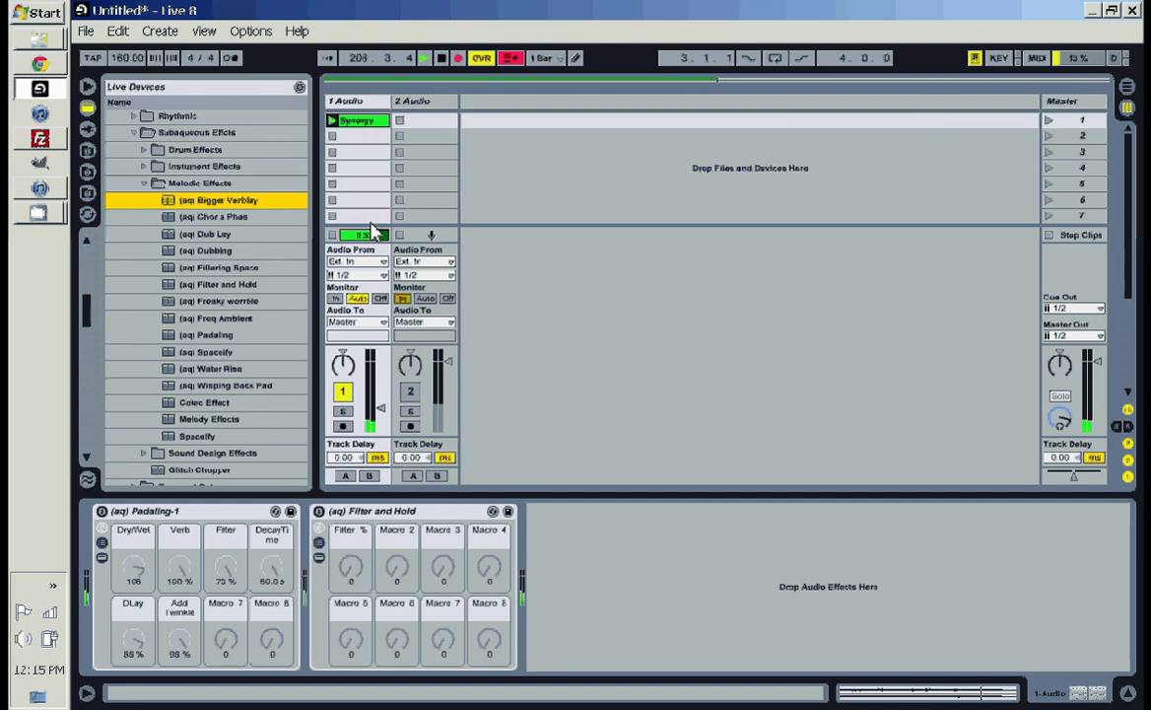
# Review the range of Melodic Effects presets from (aq) Bigger Verblay to (aq) Wisping Back Pad
pyautogui.click(197, 385)
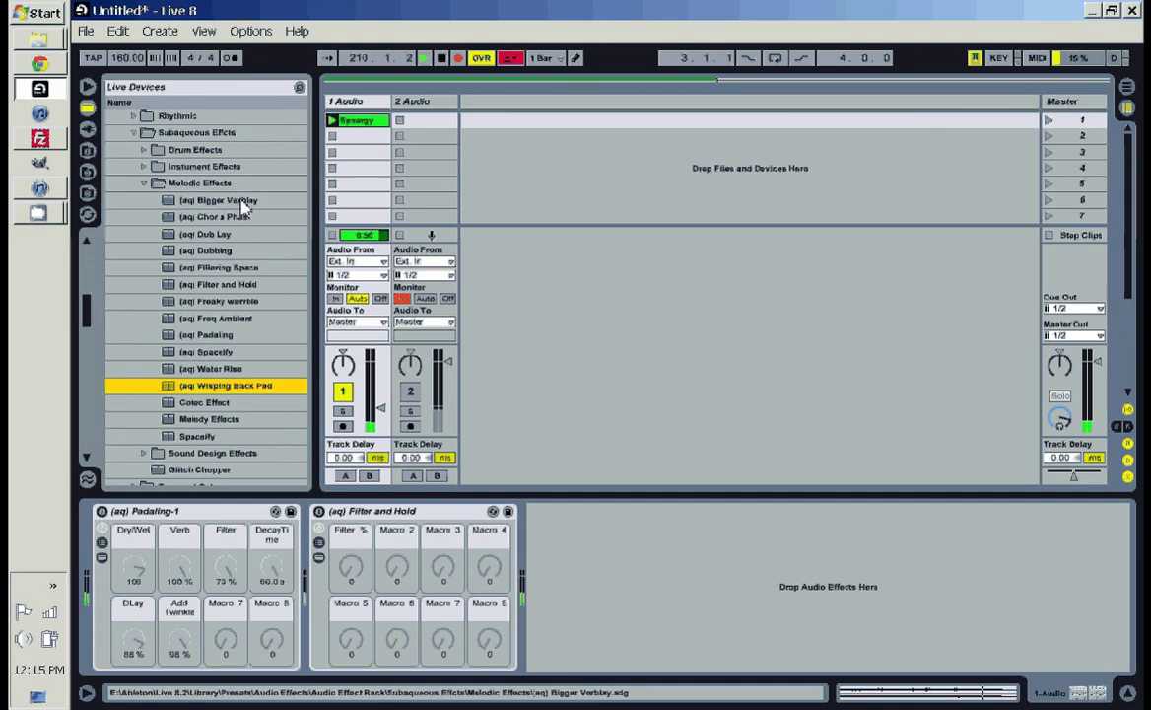
pyautogui.click(242, 201)
pyautogui.click(237, 387)
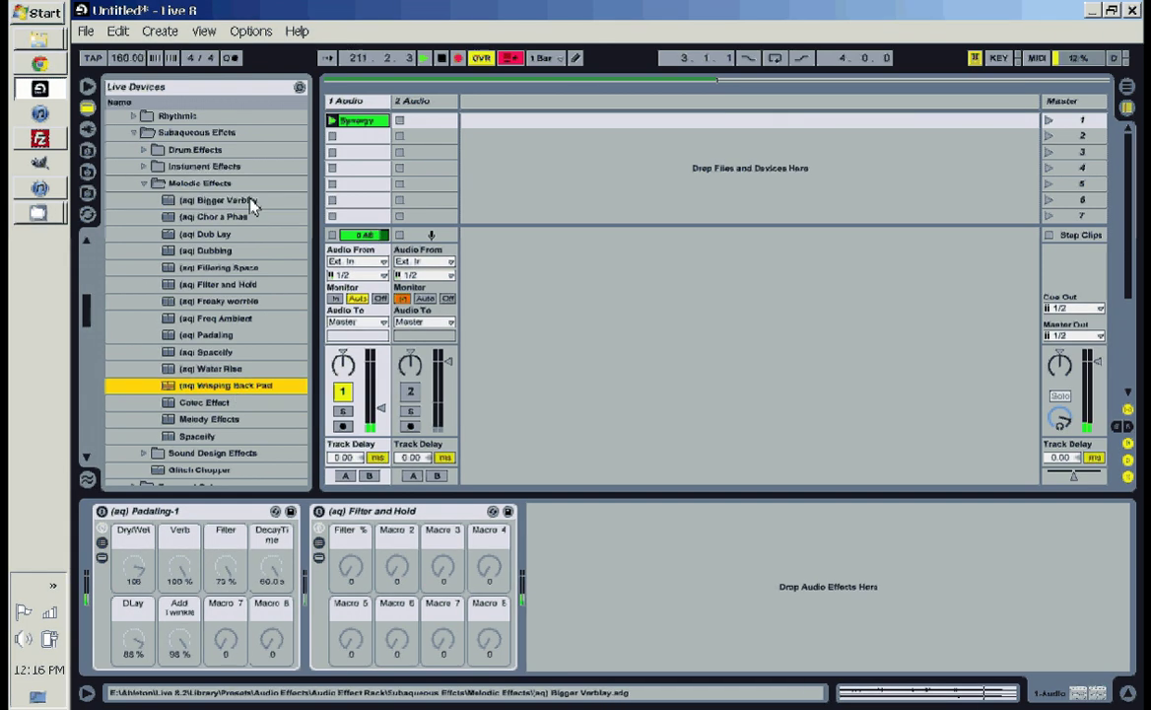
pyautogui.click(252, 202)
pyautogui.click(252, 385)
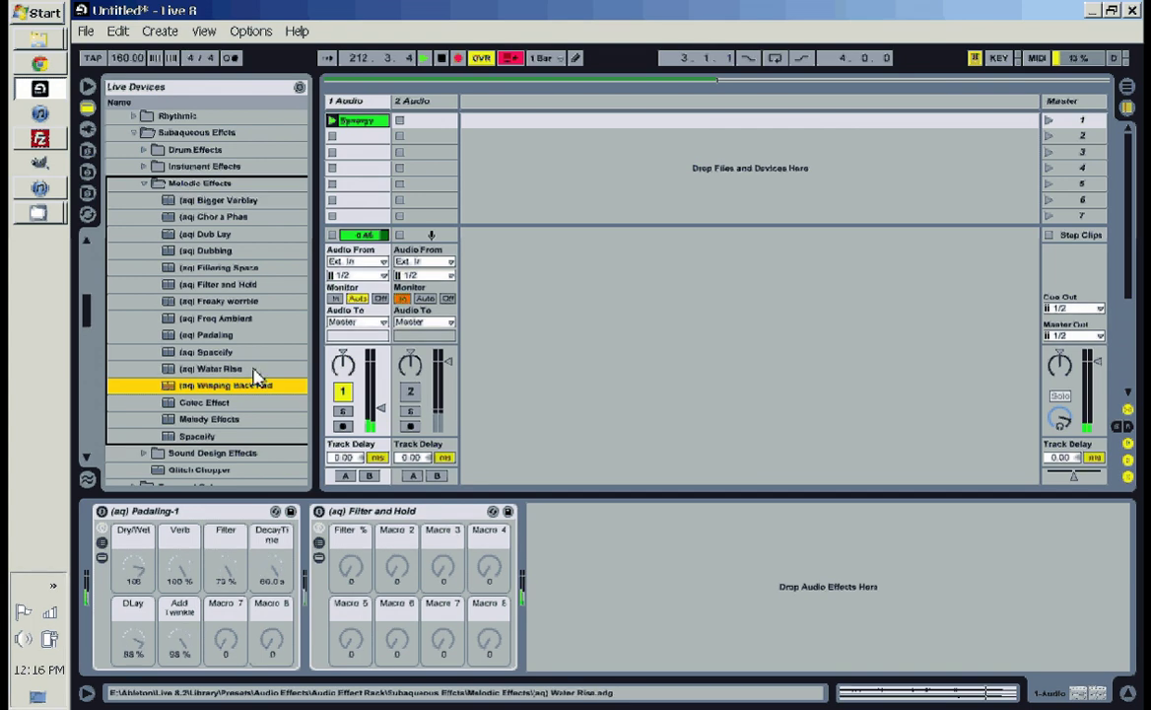
pyautogui.click(216, 202)
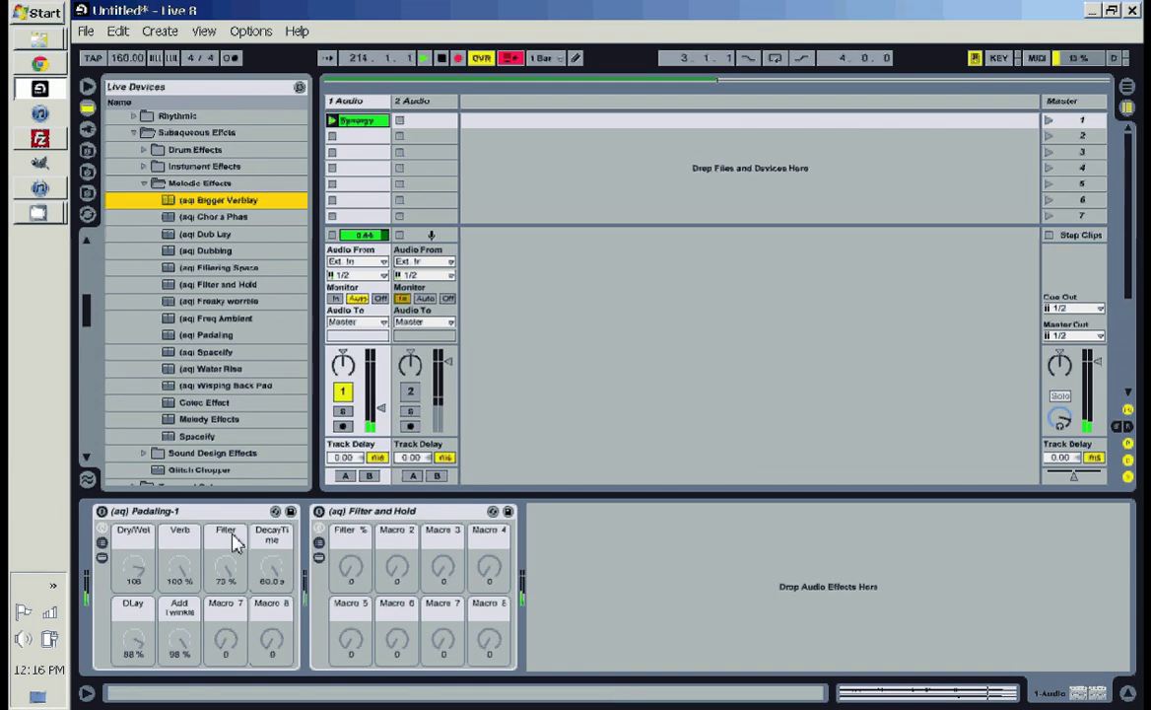
# Switch on the (aq) Filter and Hold rack and raise track 1's volume to -10.2 dB
pyautogui.click(318, 513)
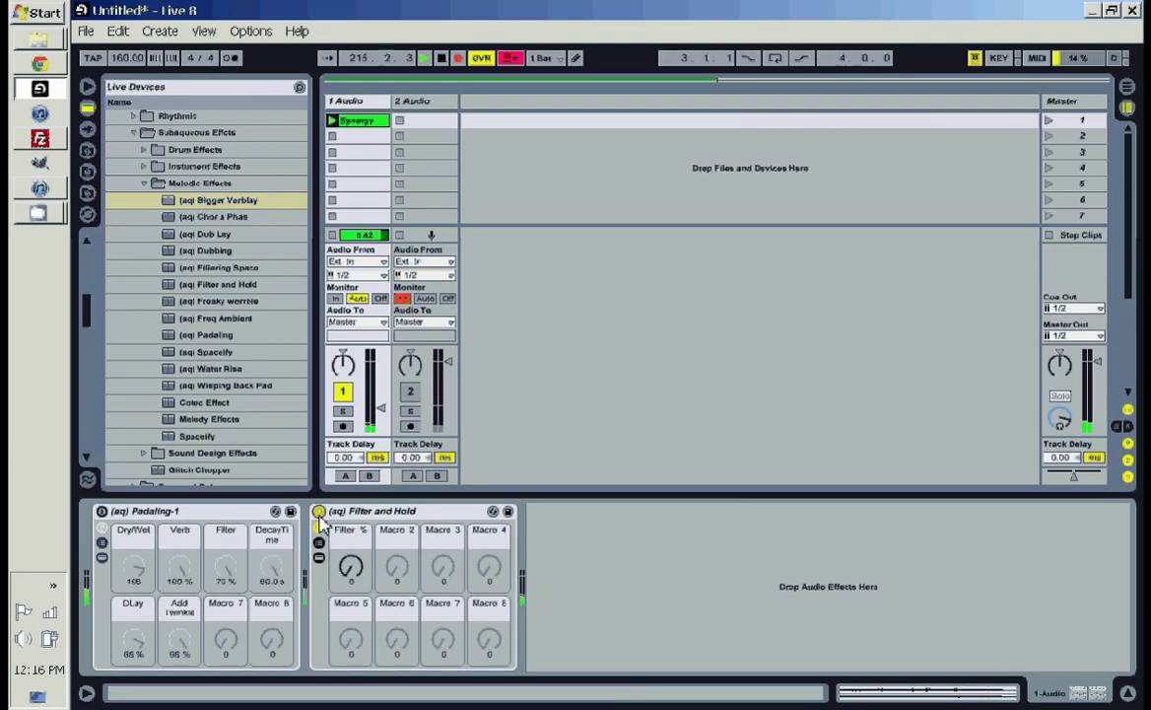
pyautogui.moveTo(380, 408); pyautogui.dragTo(379, 387)
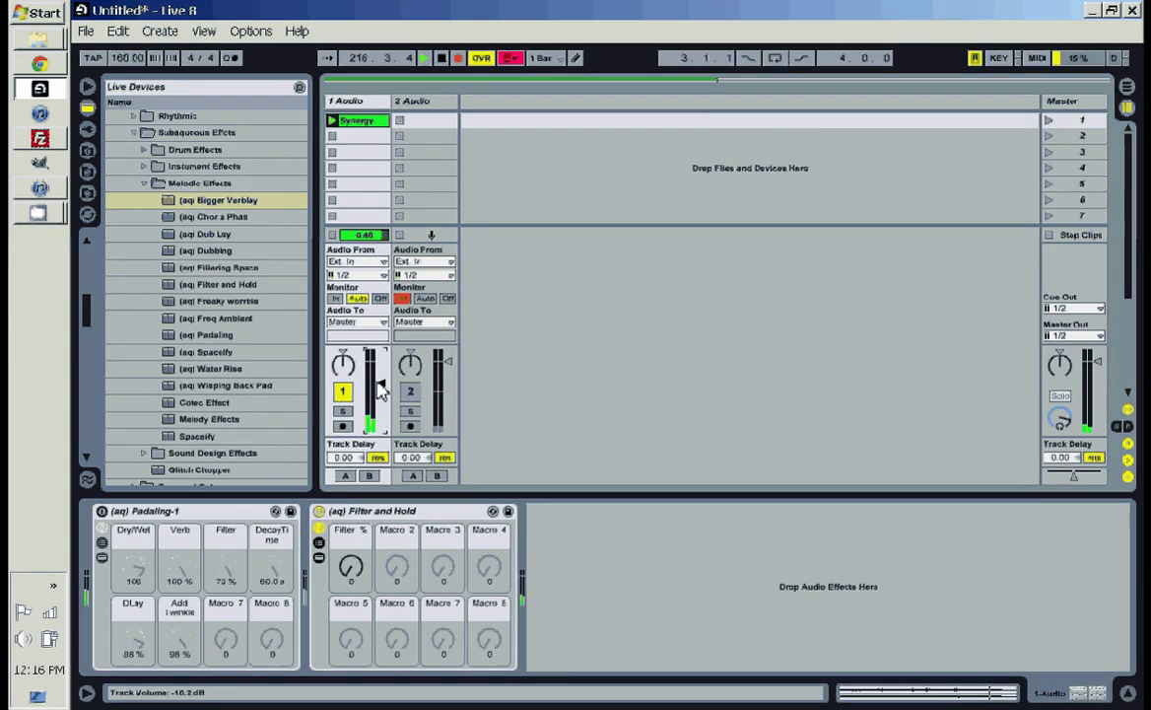
# Sweep the Filter % macro of the (aq) Filter and Hold rack and leave it at 127
pyautogui.moveTo(347, 574); pyautogui.dragTo(347, 513)
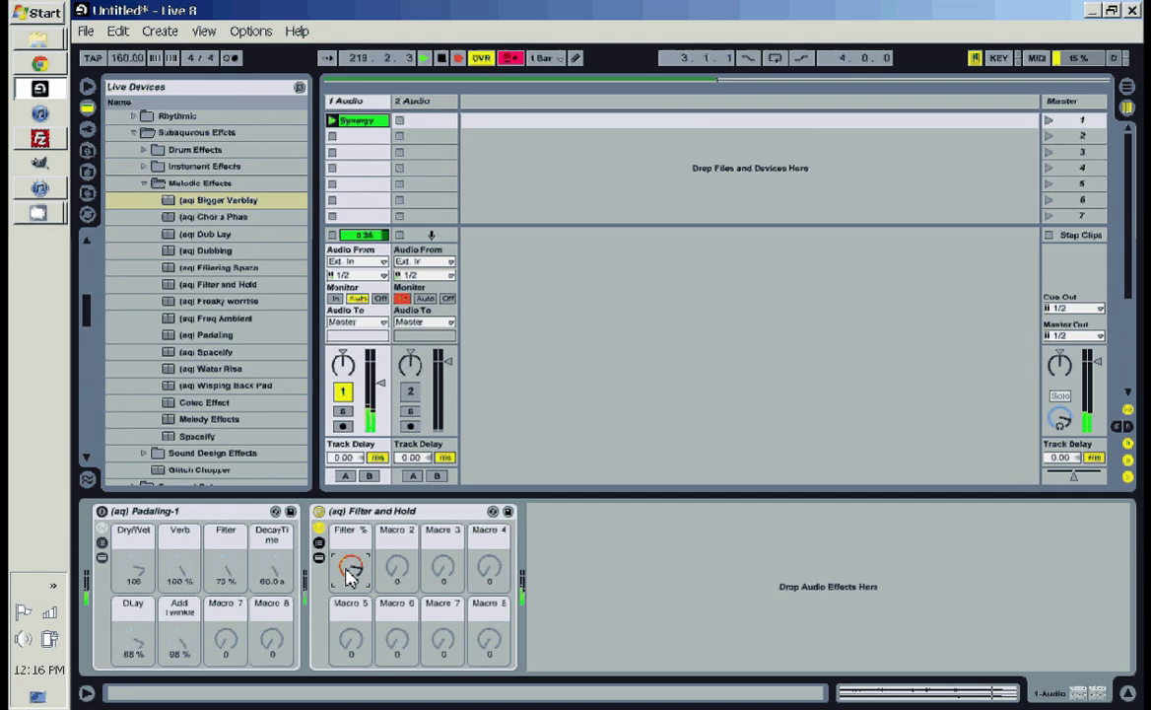
pyautogui.moveTo(346, 574); pyautogui.dragTo(347, 607)
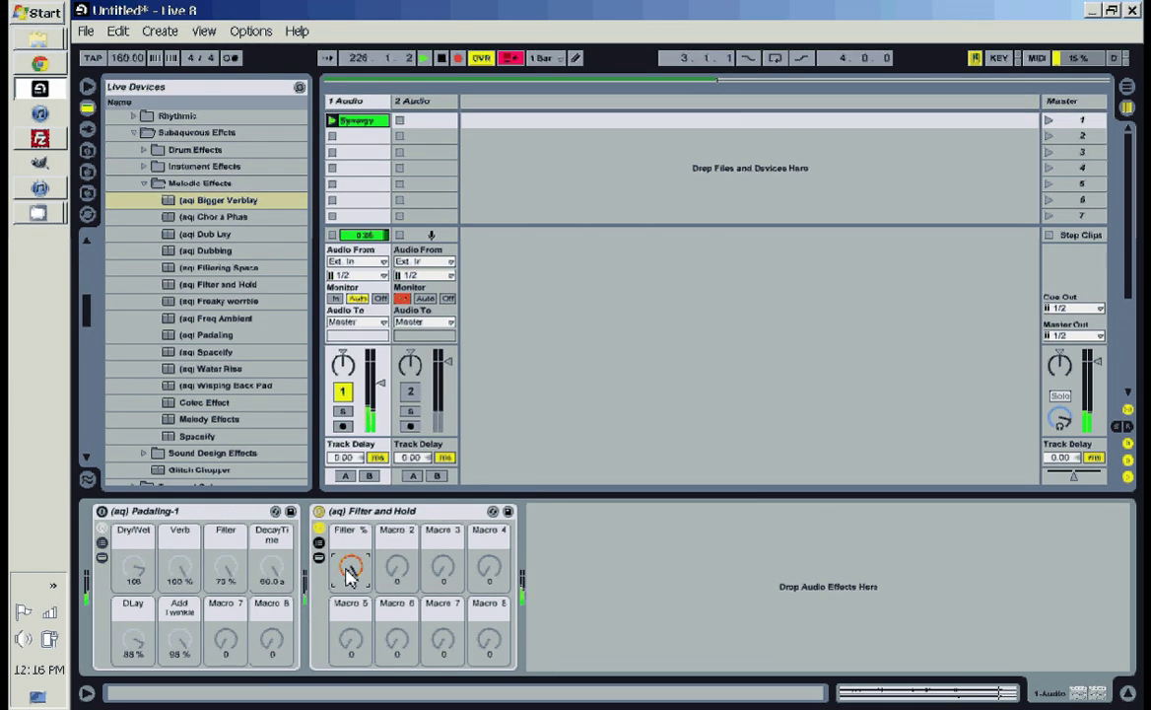
# Add the (aq) Chor a Phas preset after (aq) Filter and Hold and raise its Feedback macro to 51 %
pyautogui.click(200, 217)
pyautogui.moveTo(200, 222); pyautogui.dragTo(558, 676)
pyautogui.moveTo(581, 606); pyautogui.dragTo(589, 599)
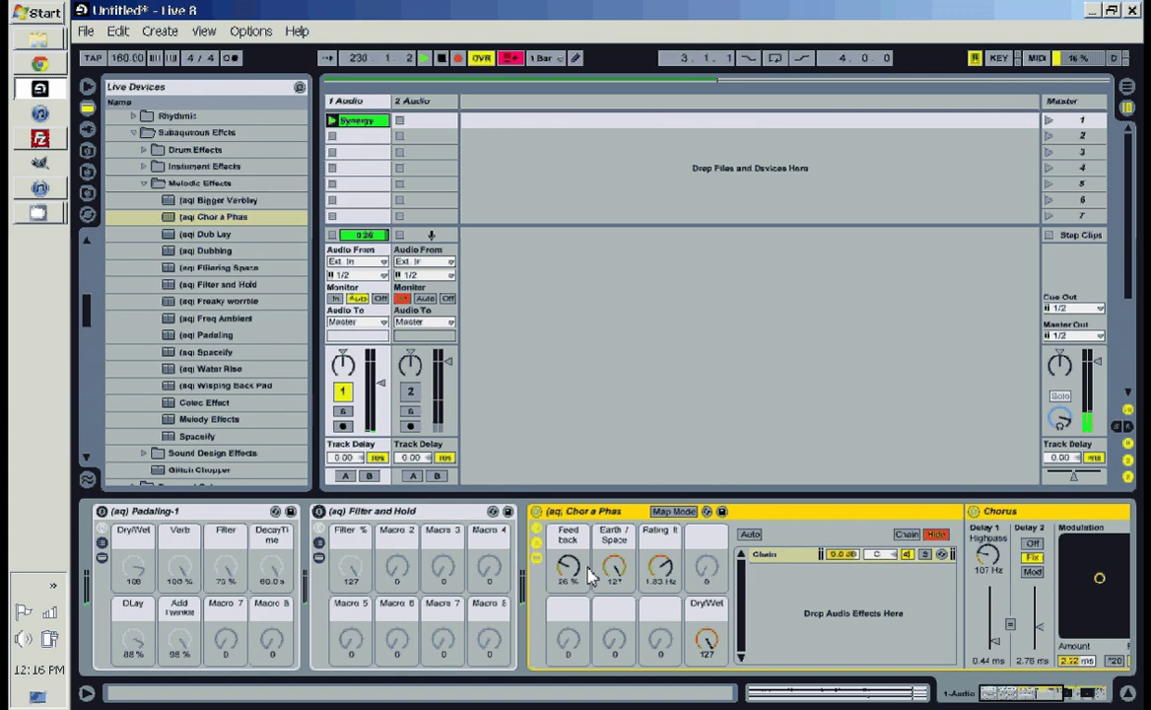
pyautogui.click(578, 577)
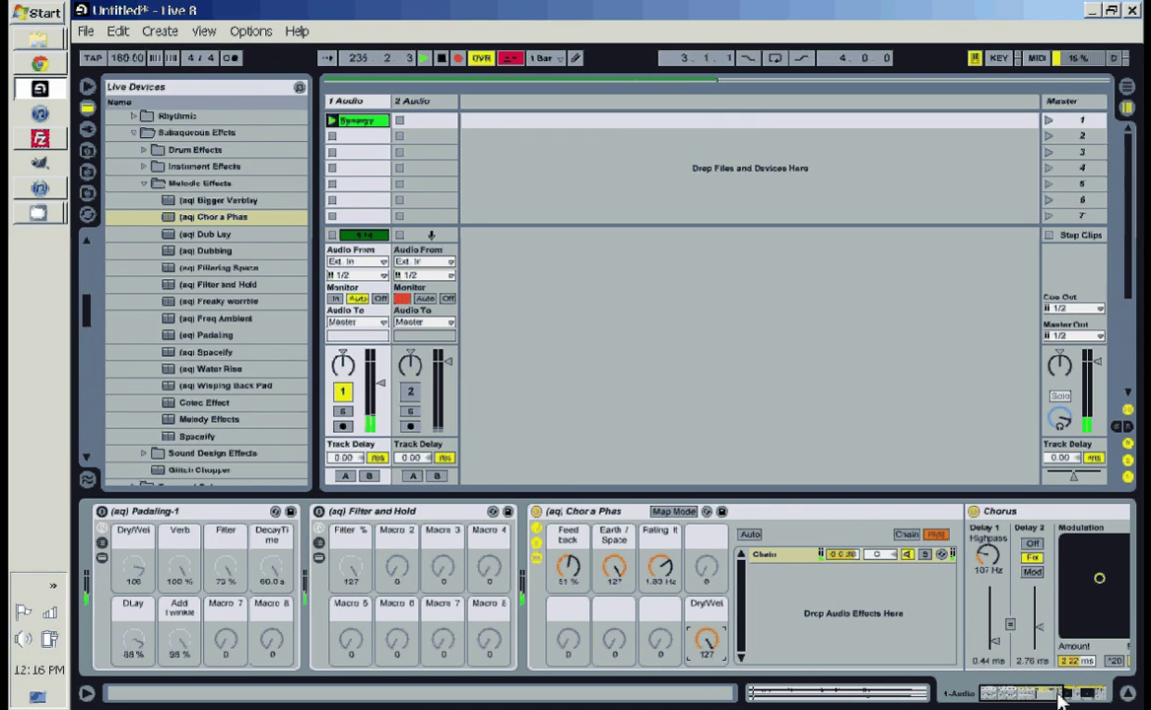
# Look over the Chorus and Phaser devices contained in the (aq) Chor a Phas rack
pyautogui.moveTo(1036, 694); pyautogui.dragTo(1062, 694)
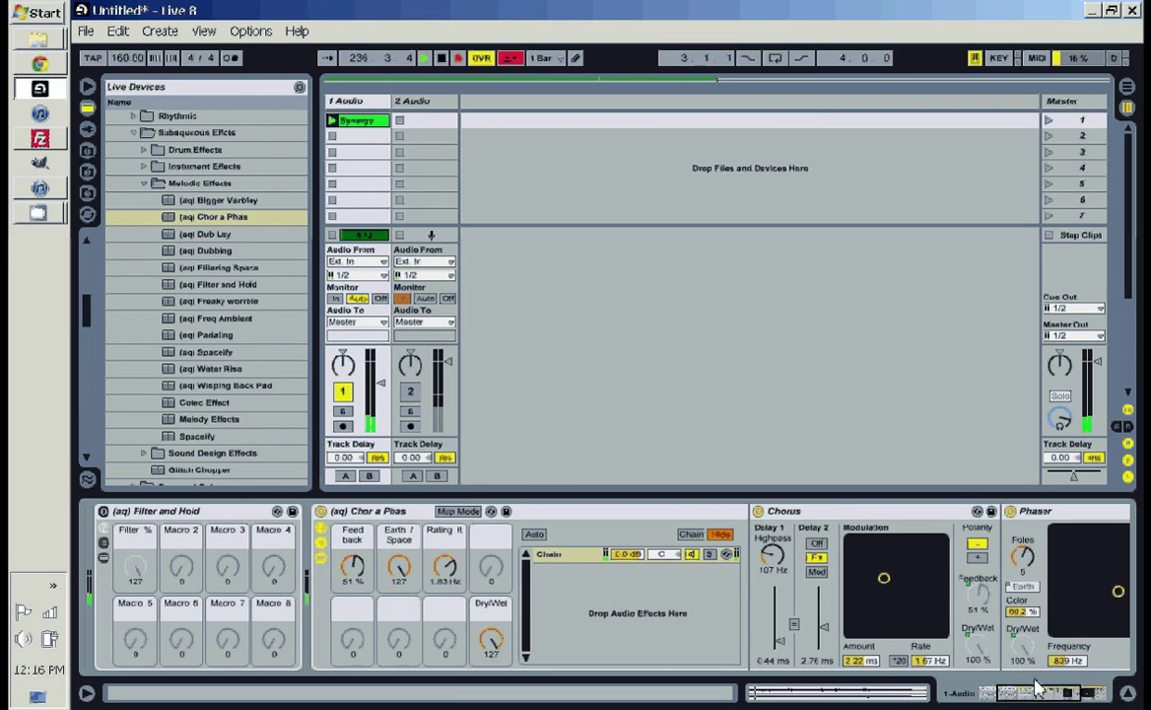
pyautogui.moveTo(1028, 693); pyautogui.dragTo(1061, 700)
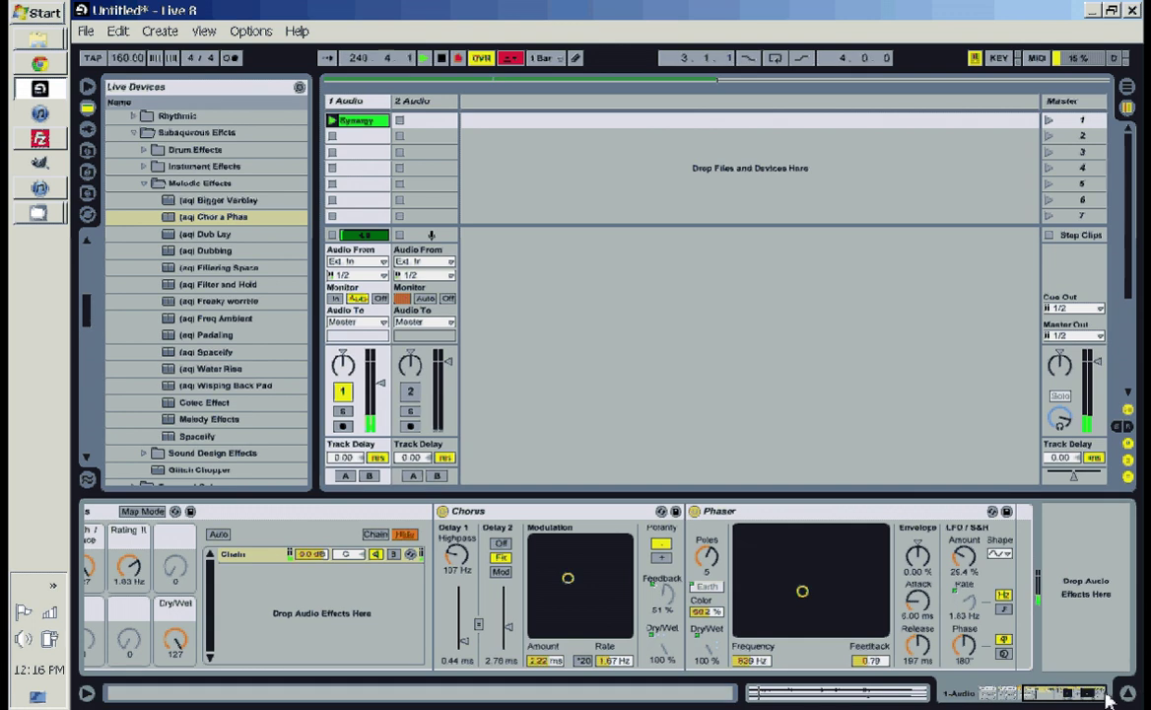
pyautogui.moveTo(1092, 694); pyautogui.dragTo(1065, 695)
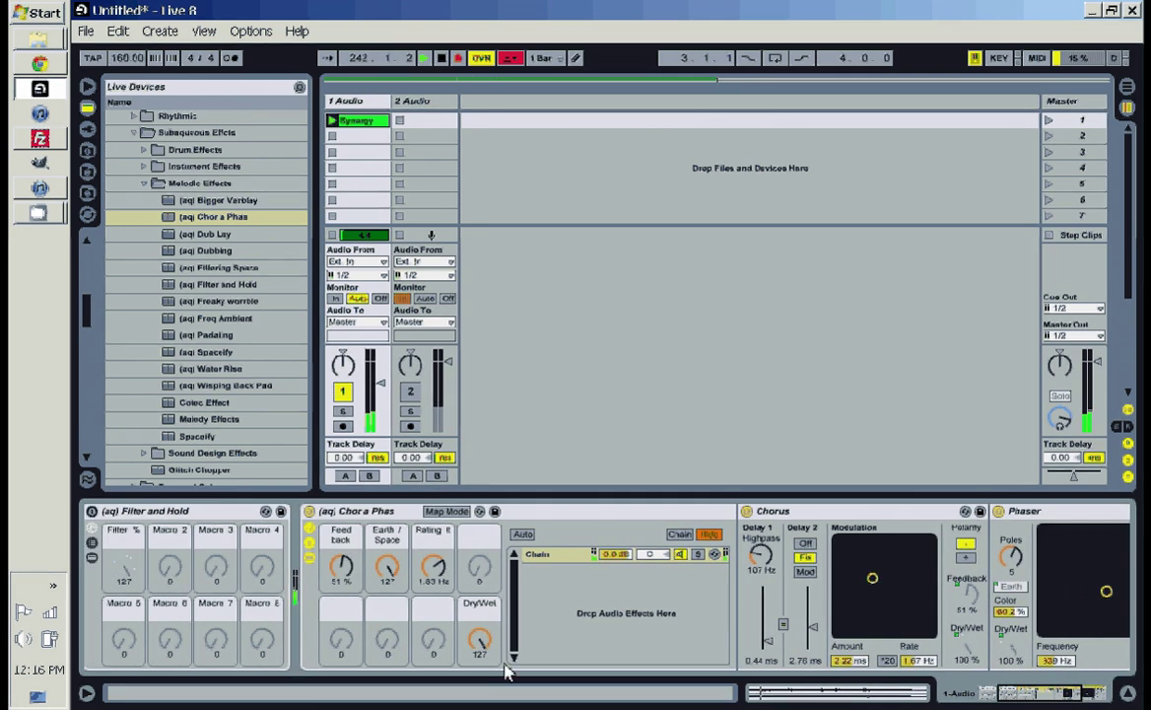
# Lower the Dry/Wet macro of (aq) Chor a Phas to 38 and delete the rack from the track
pyautogui.moveTo(479, 639); pyautogui.dragTo(476, 642)
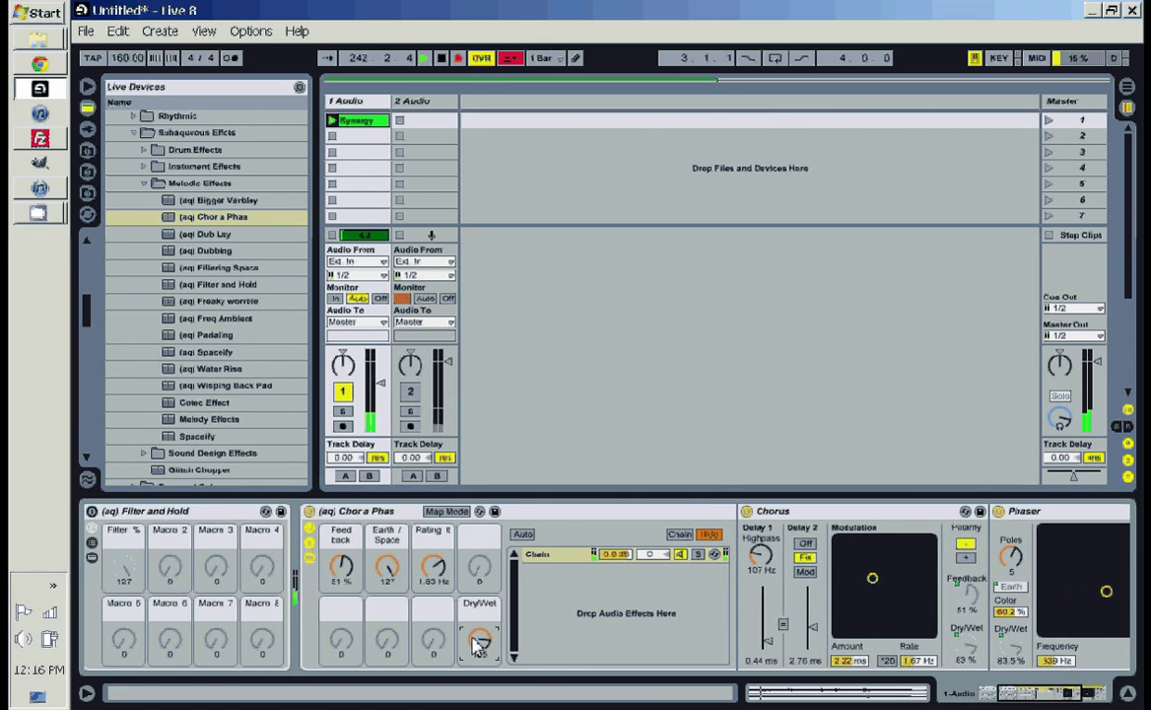
pyautogui.click(344, 517)
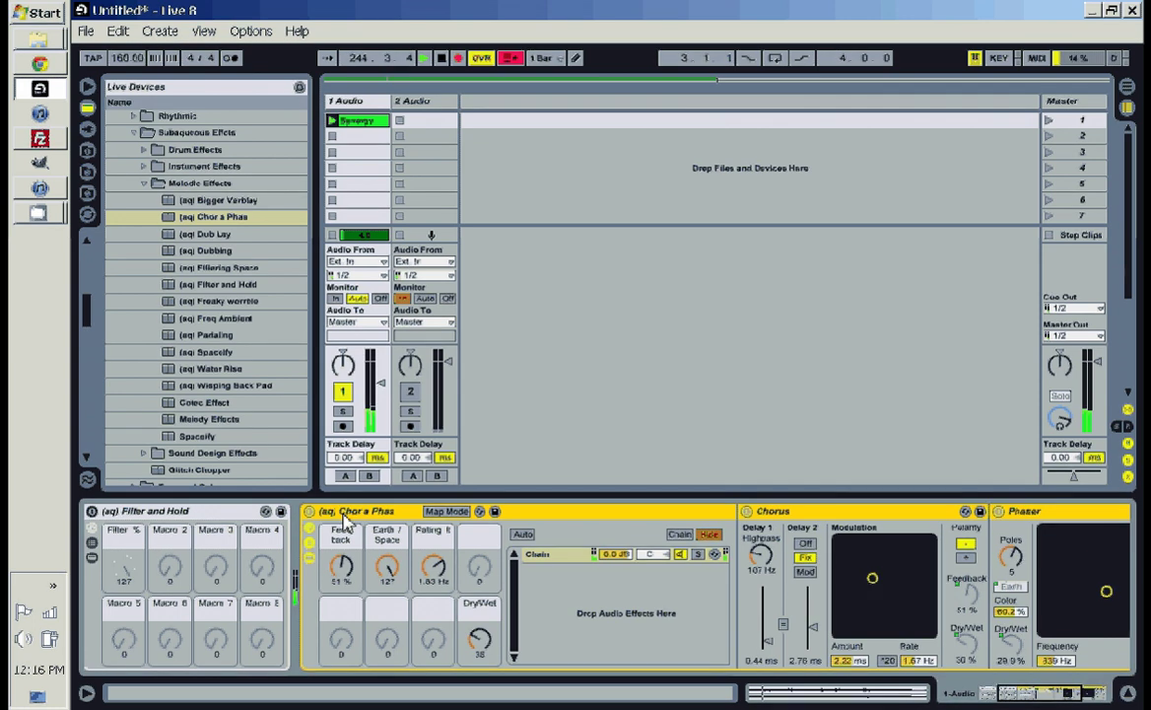
pyautogui.press('Delete')
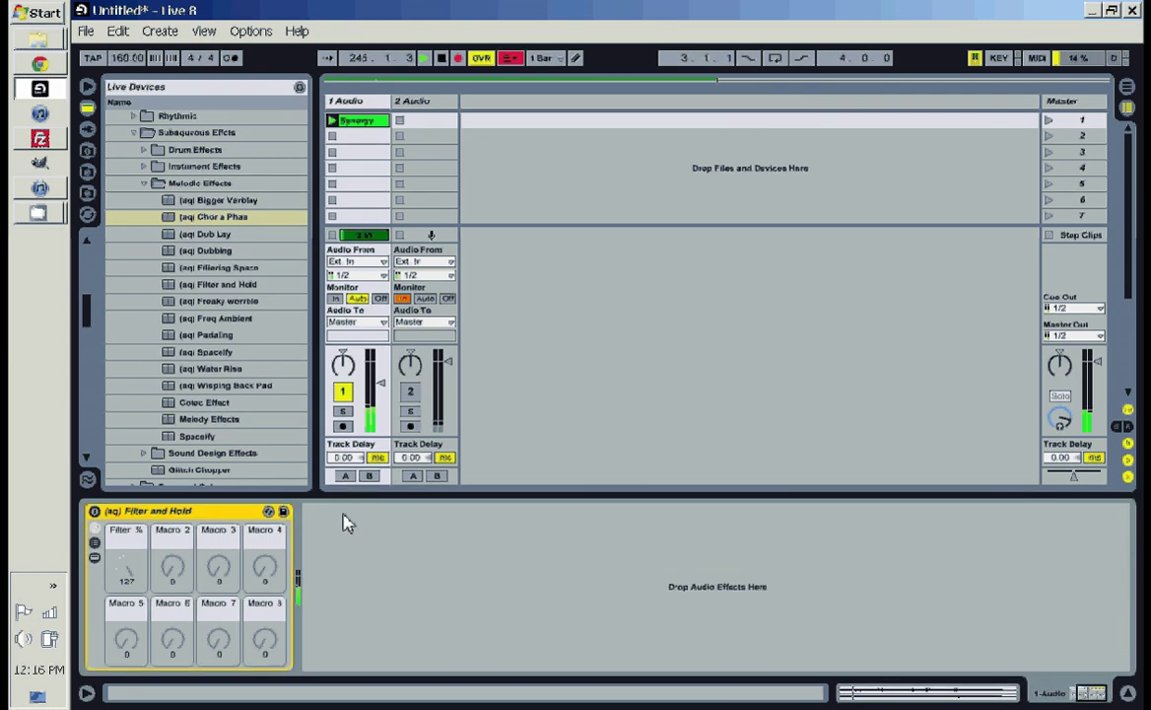
# Browse the Melodic Effects presets and add (aq) Freq Ambient after the (aq) Filter and Hold rack
pyautogui.click(243, 386)
pyautogui.click(261, 318)
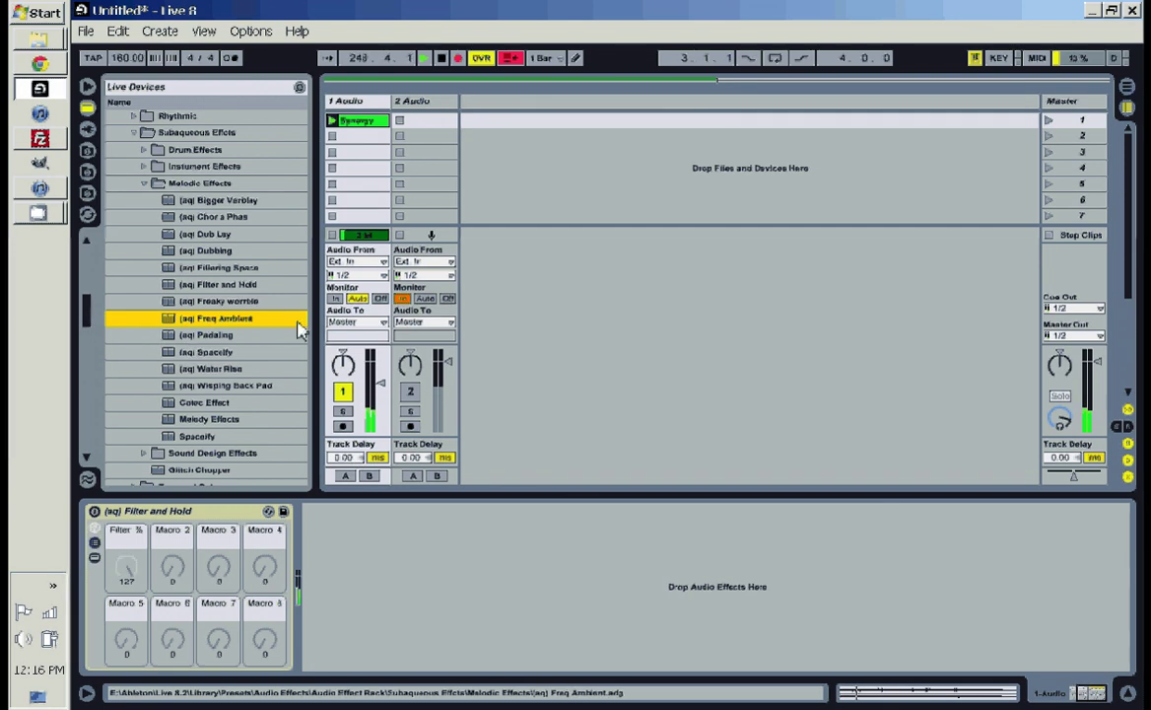
pyautogui.click(221, 274)
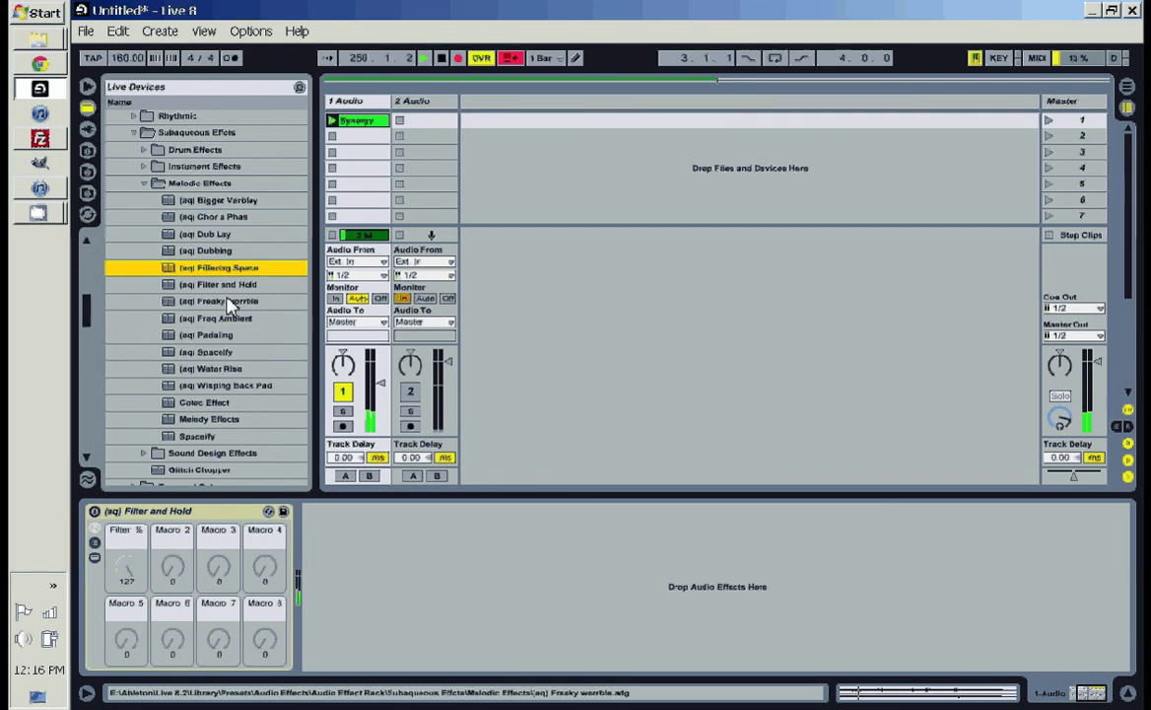
pyautogui.click(220, 286)
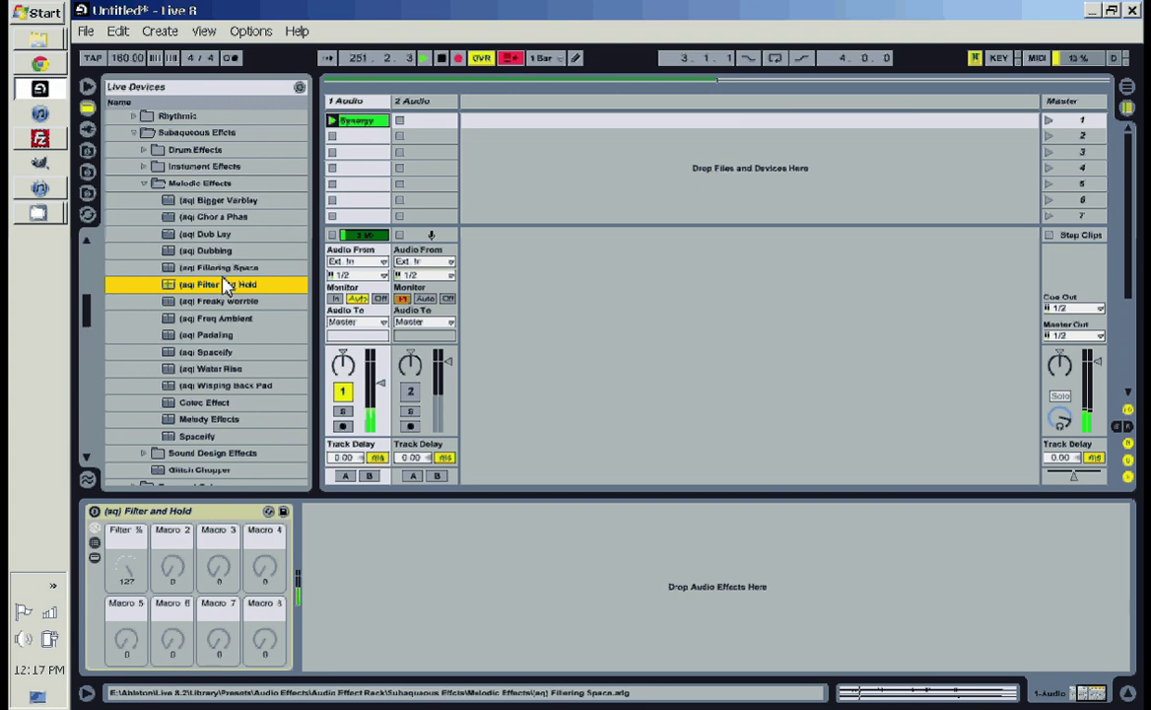
pyautogui.moveTo(223, 320); pyautogui.dragTo(346, 572)
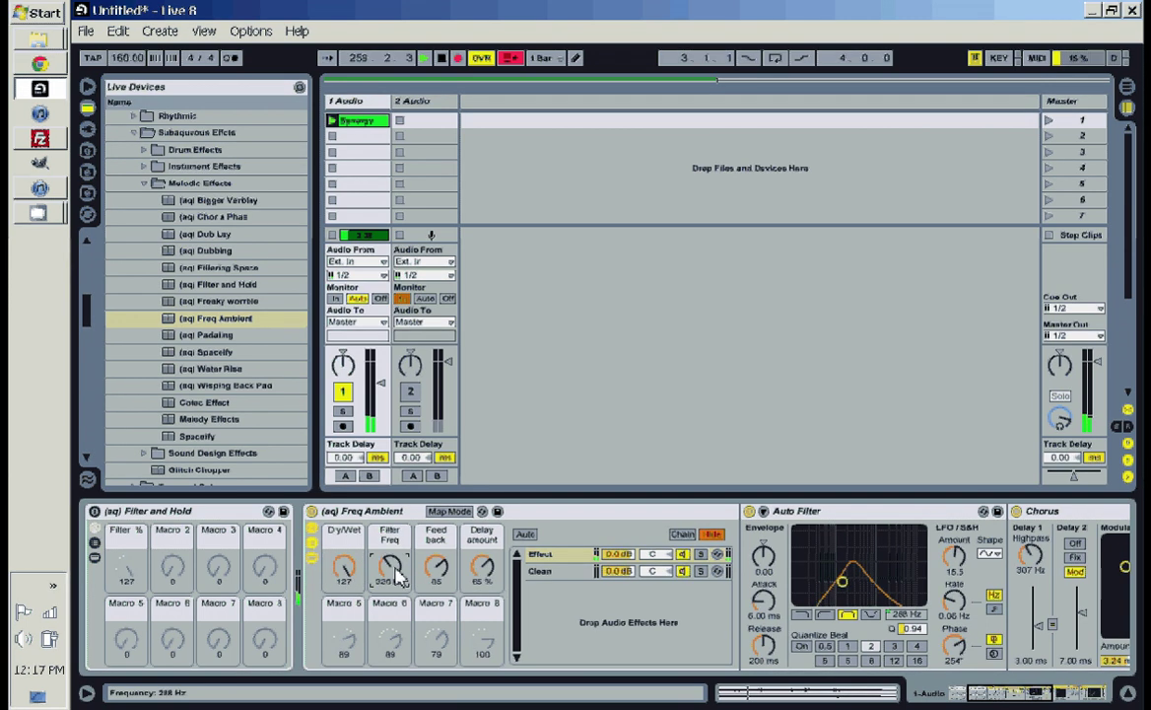
# Set (aq) Freq Ambient's Filter Freq to 1.25 kHz and Dry/Wet to 0, and delete the rack from the track
pyautogui.moveTo(399, 576); pyautogui.dragTo(391, 569)
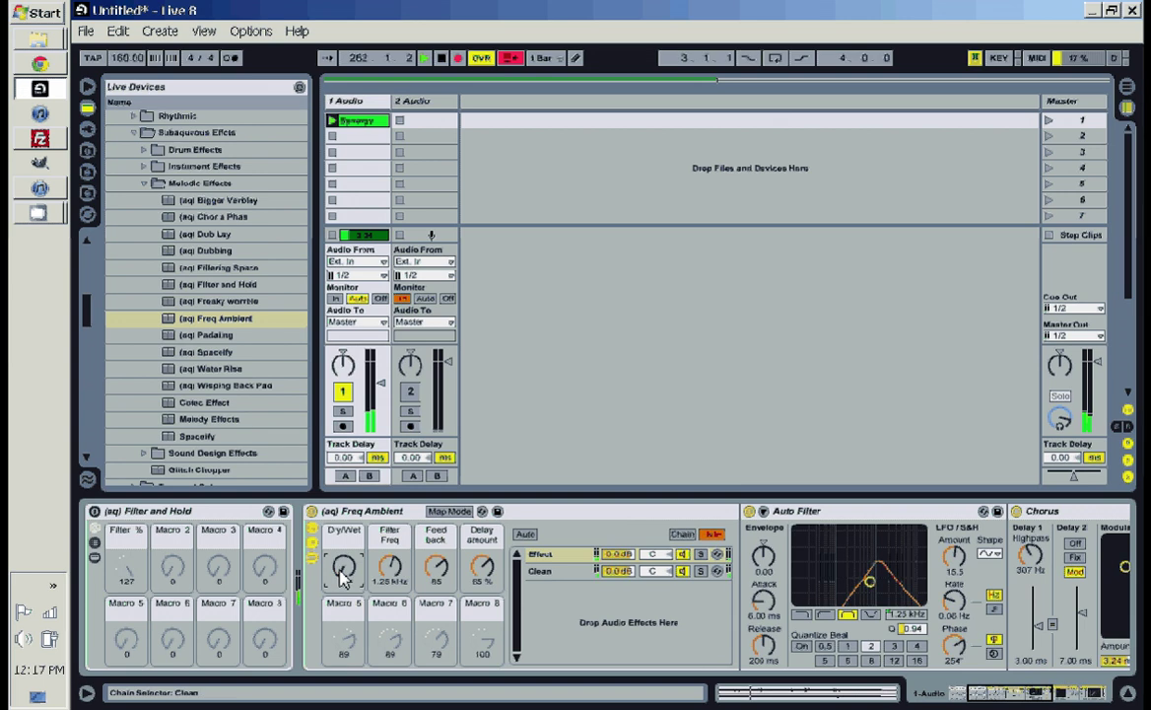
pyautogui.click(335, 512)
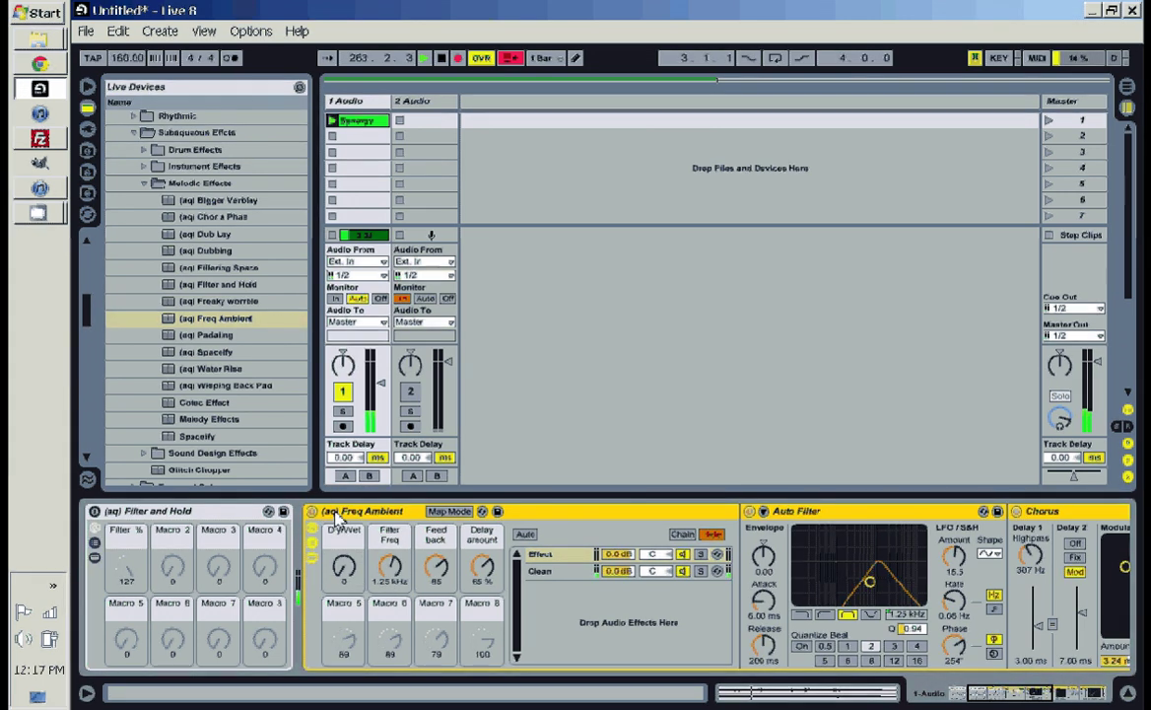
pyautogui.press('Delete')
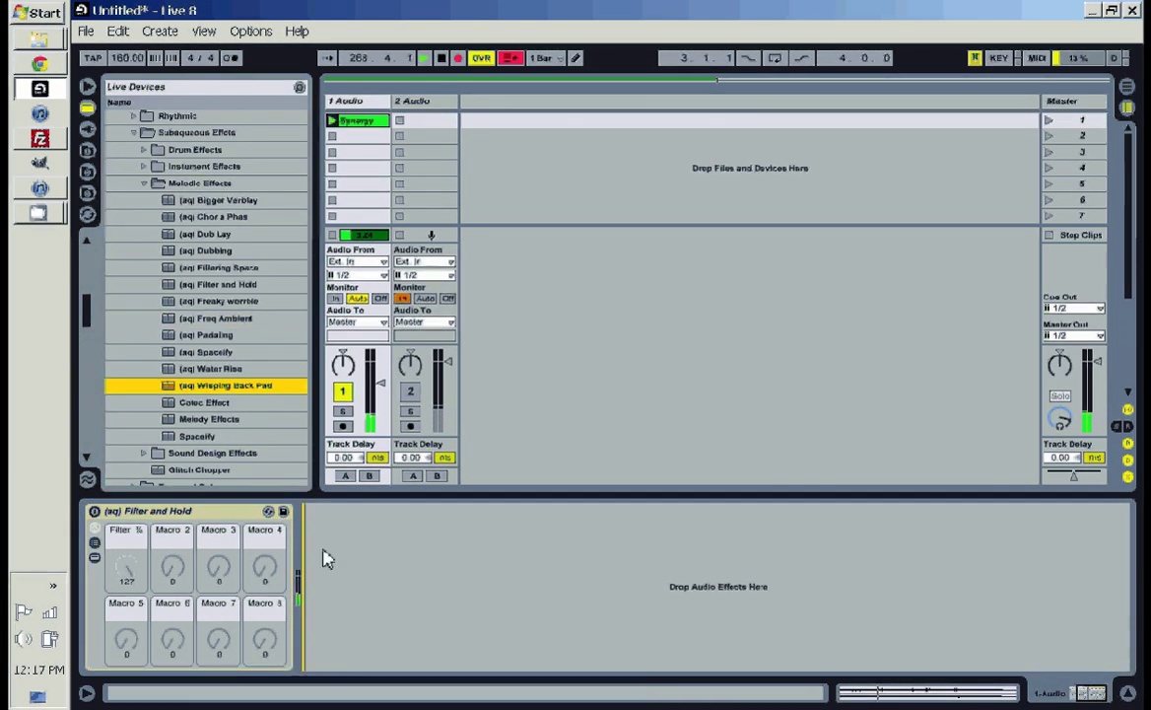
# Load the (aq) Wisping Back Pad preset onto track 1 and lower the track's volume to -22.4 dB
pyautogui.press('Return')
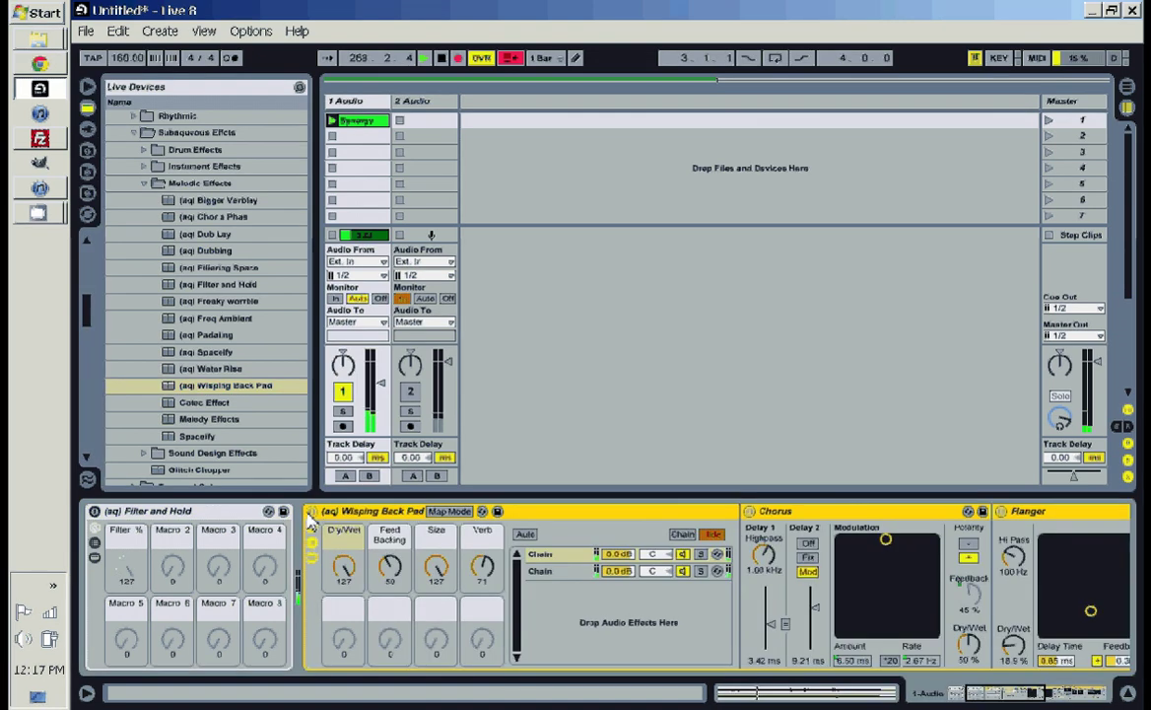
pyautogui.click(344, 569)
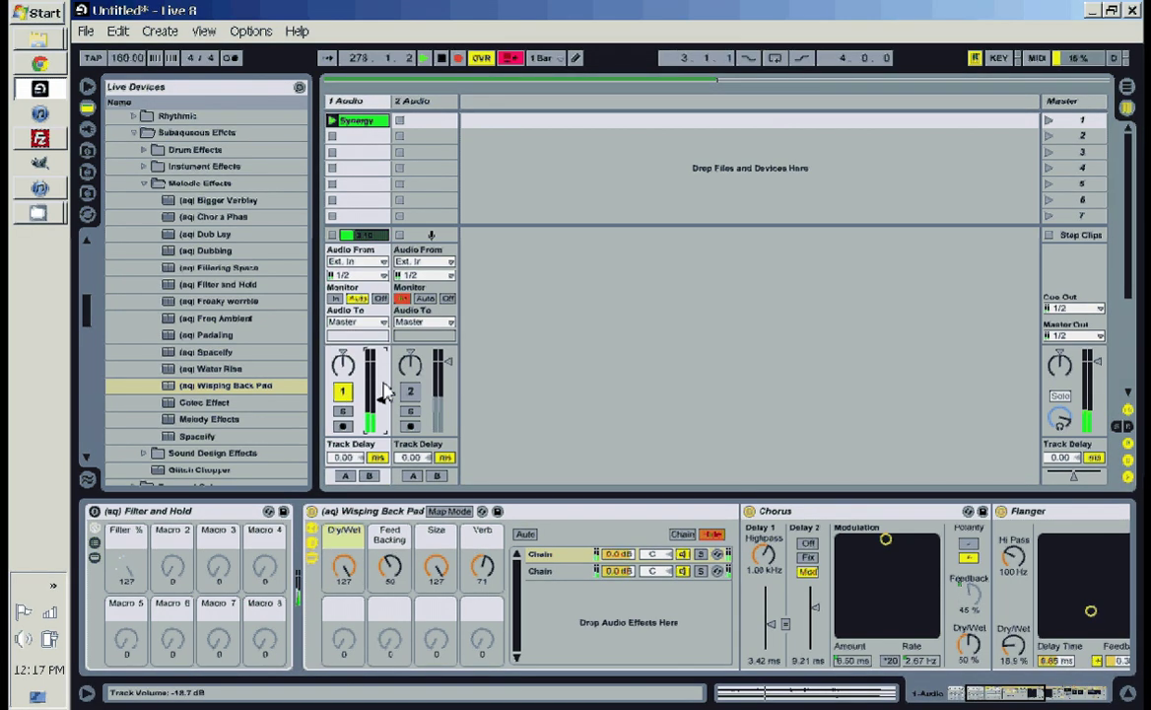
pyautogui.moveTo(381, 401)
pyautogui.mouseDown()
pyautogui.moveTo(380, 426)
pyautogui.moveTo(380, 405)
pyautogui.mouseUp()
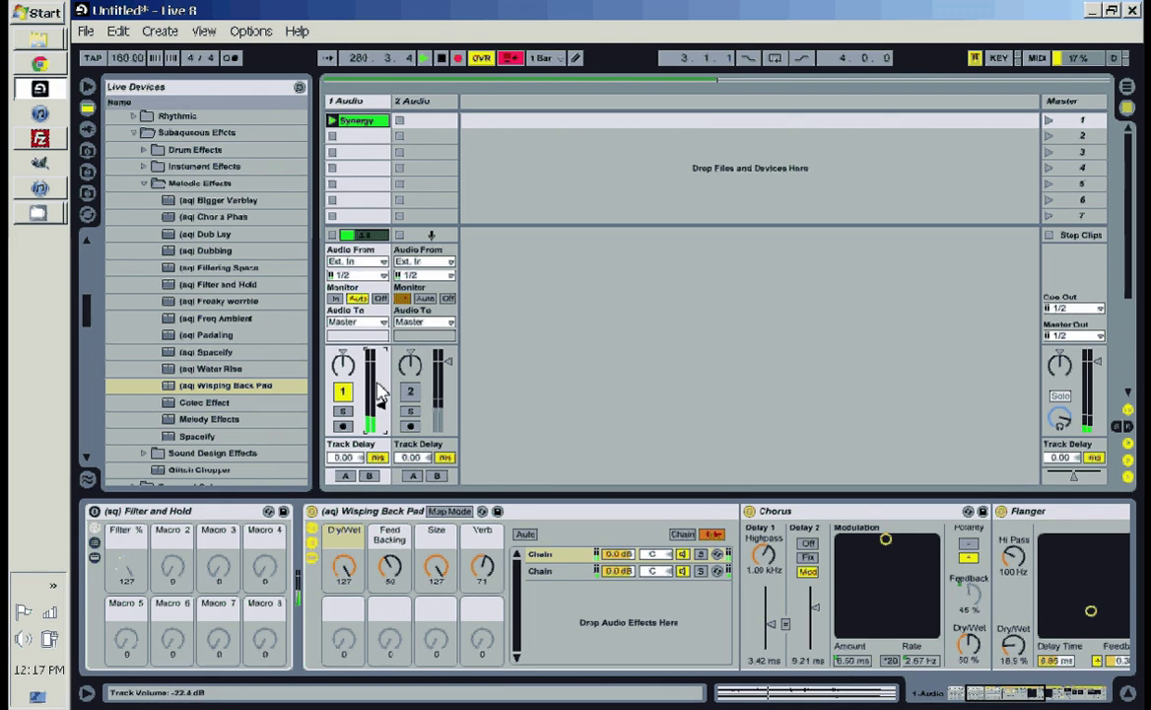